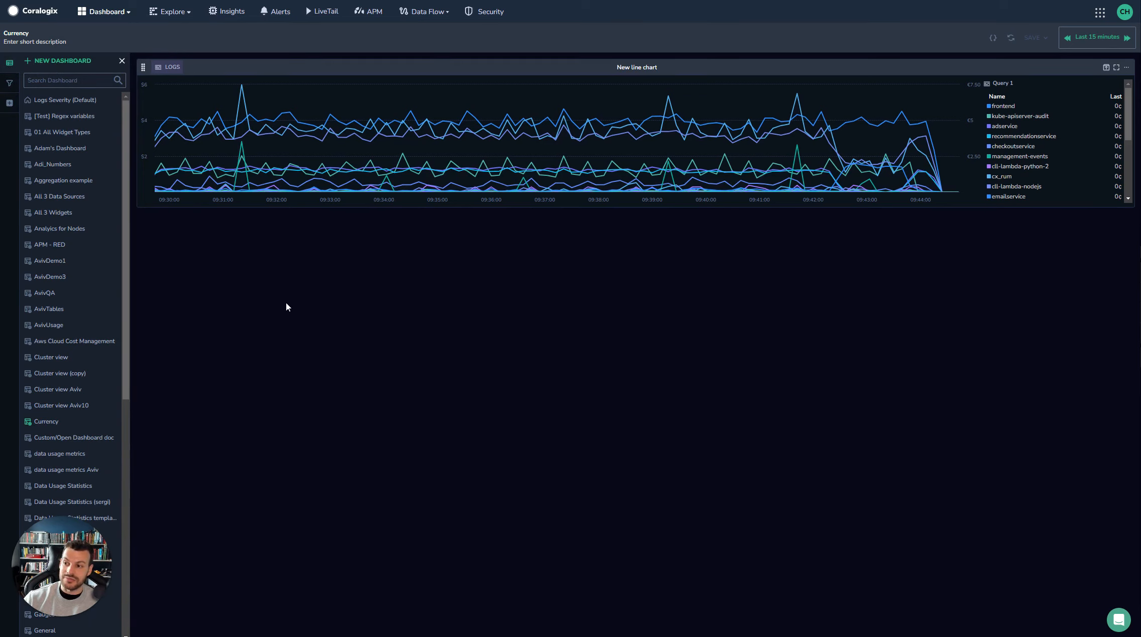
Step: Create a new dashboard
click(55, 61)
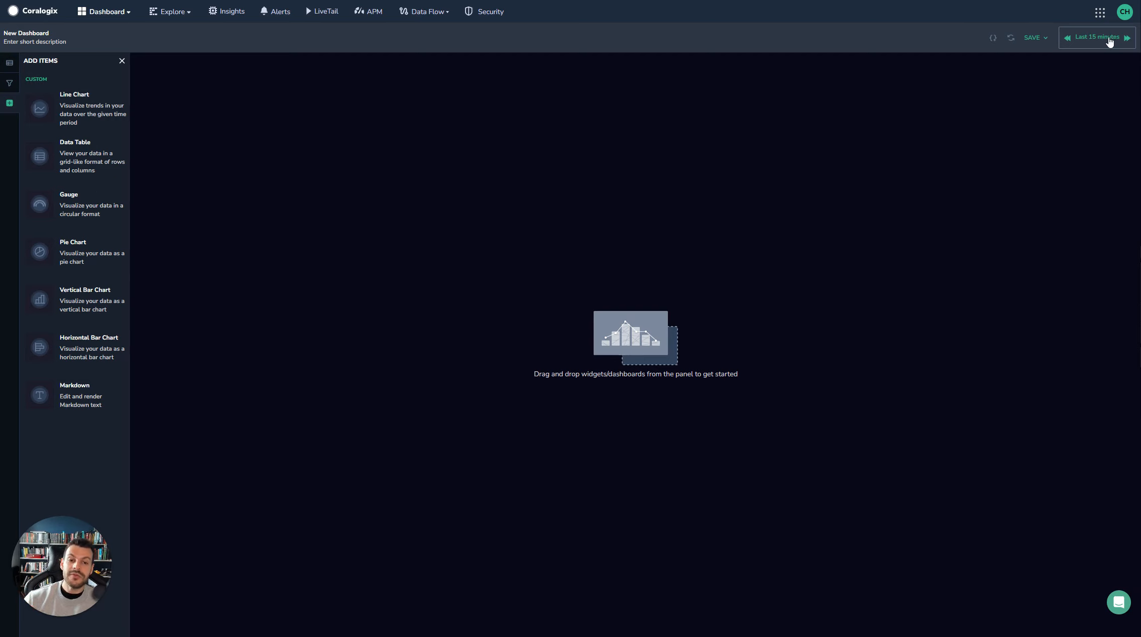
Step: Review the dashboard's quick and custom time range options without changing the range
click(1111, 38)
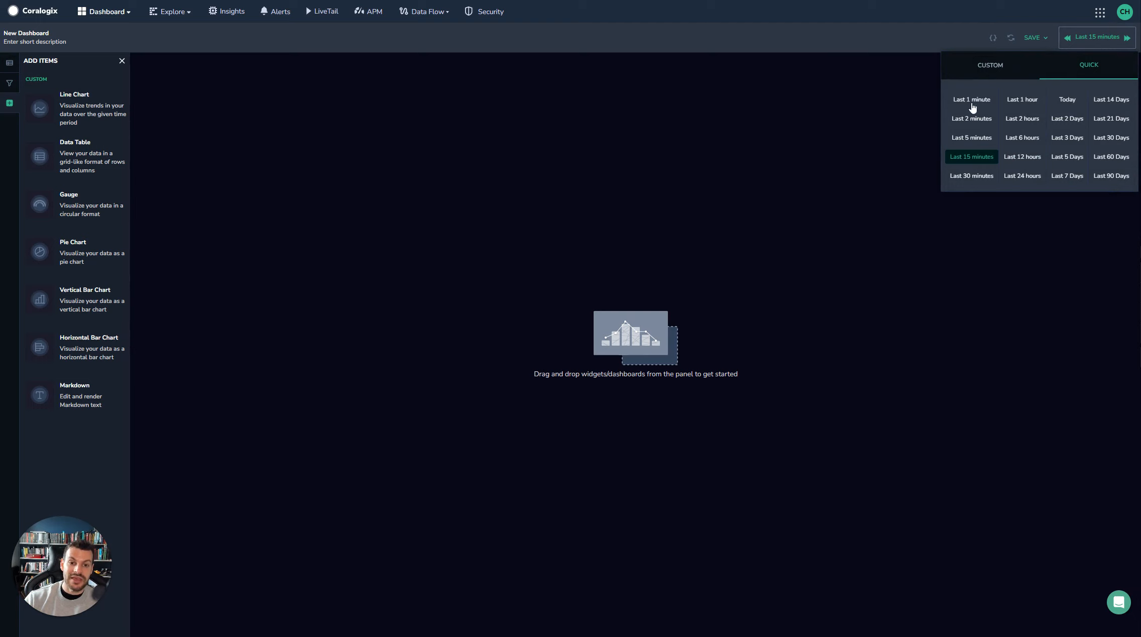
click(991, 65)
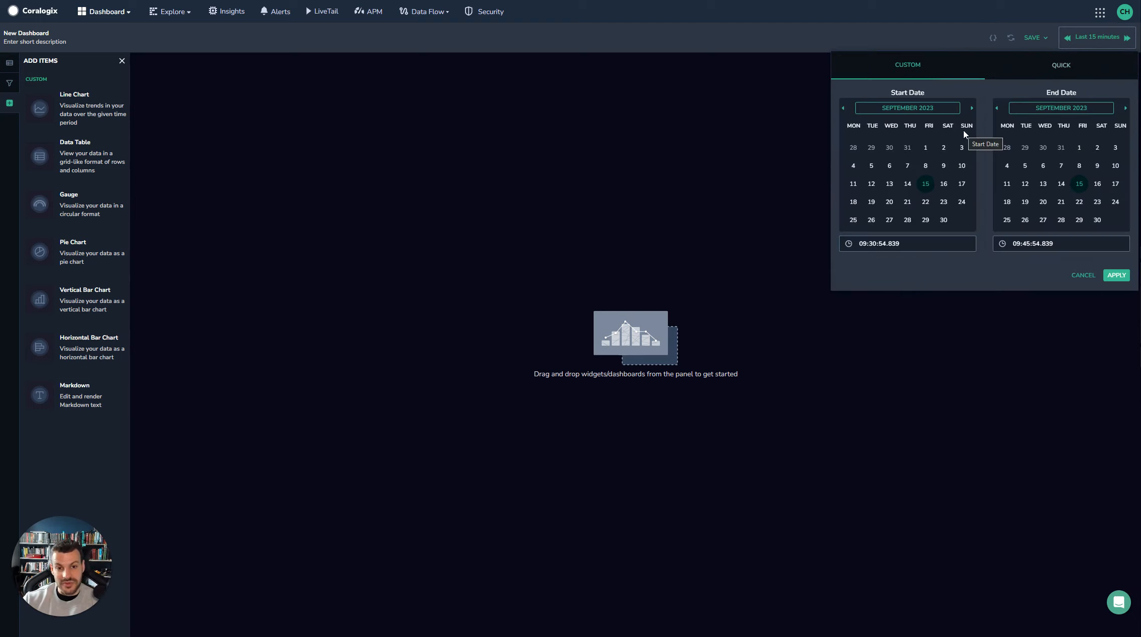
click(1084, 276)
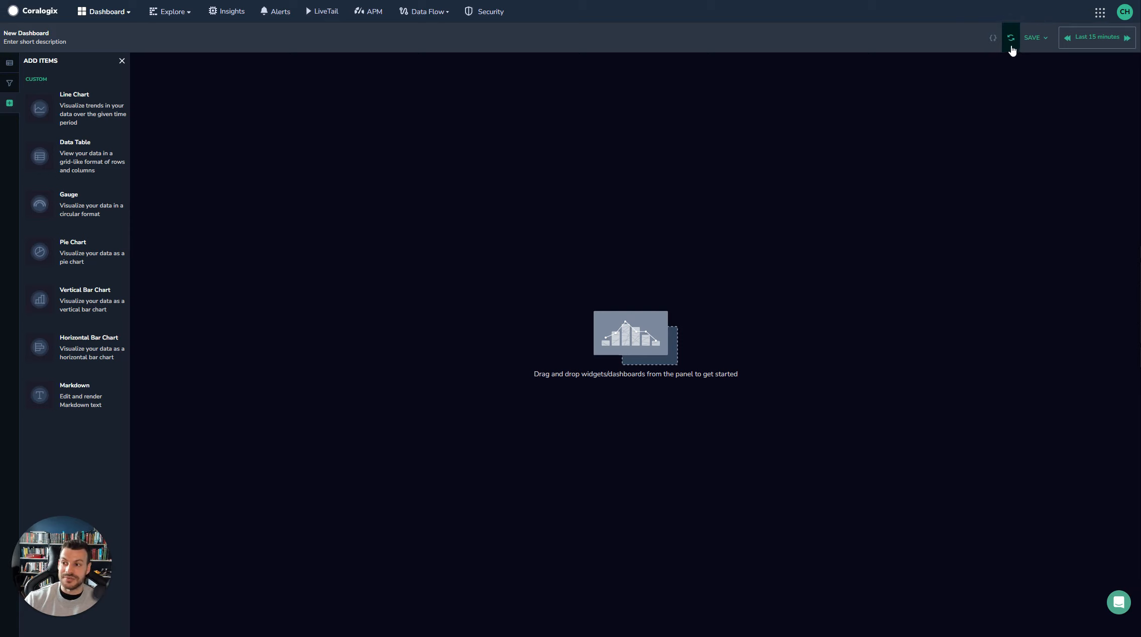
Step: Name the dashboard "My New Dashboard" and set its description to "Dashboard for training new Coralogix users"
click(55, 33)
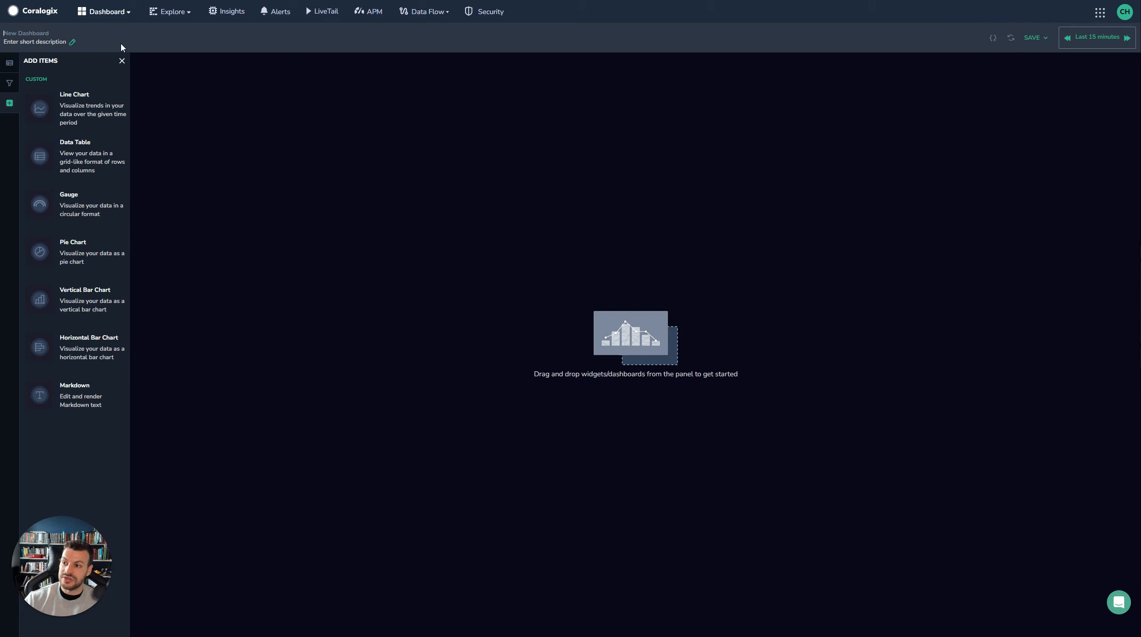
text(My Ne)
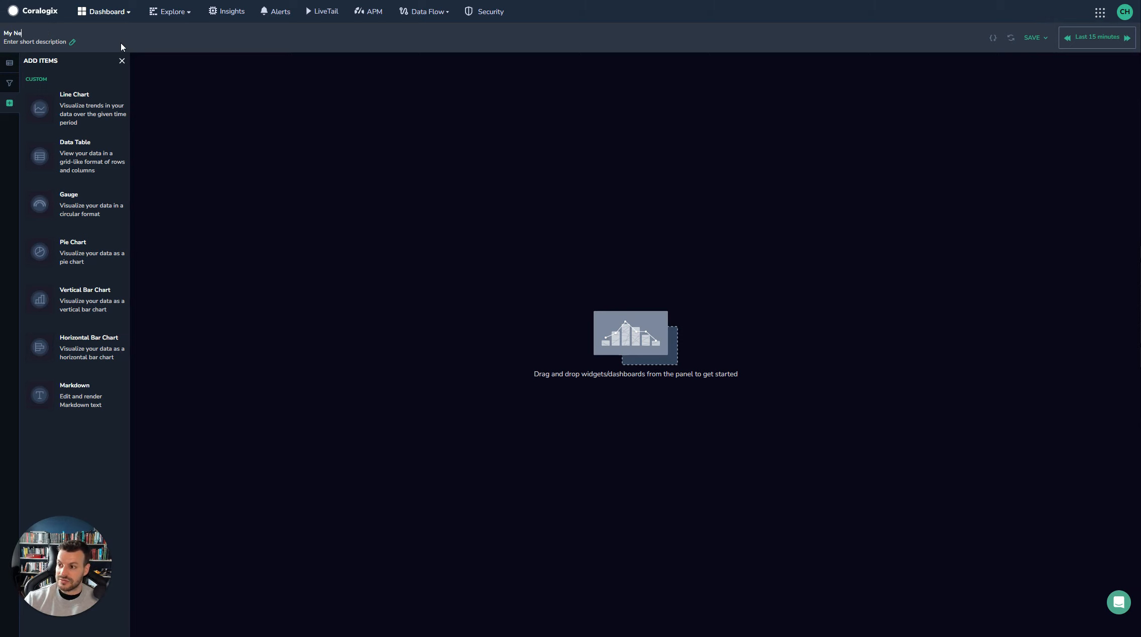
text(w Dashboard)
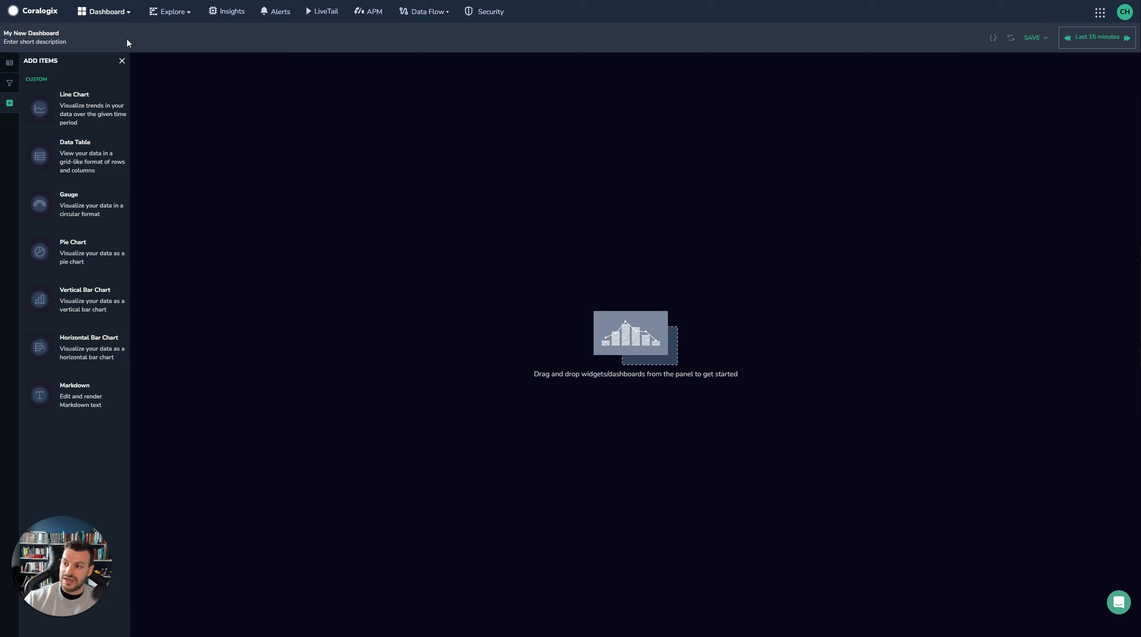
click(71, 42)
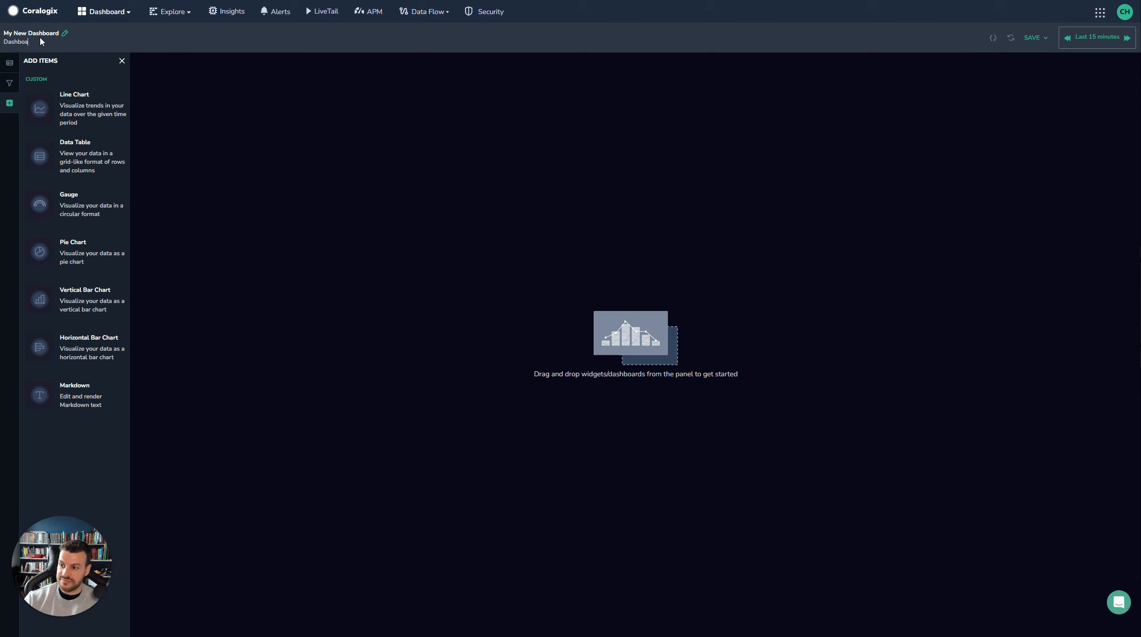
text(Dashboard for training new Coralogix users)
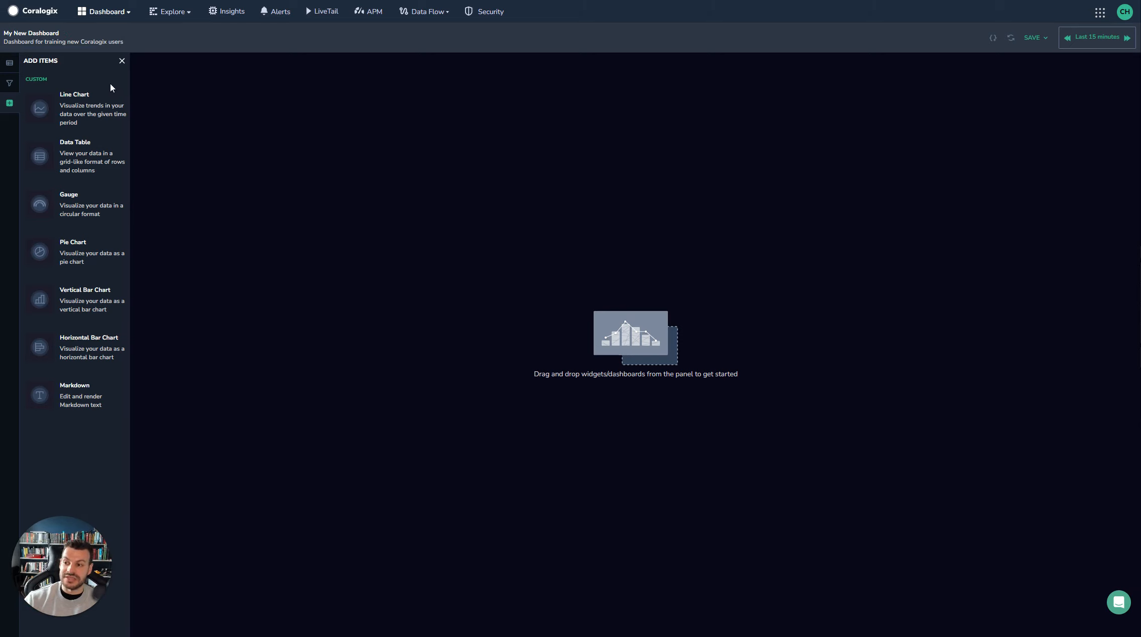
Step: Add a line chart widget to the empty dashboard
drag(53, 122, 733, 161)
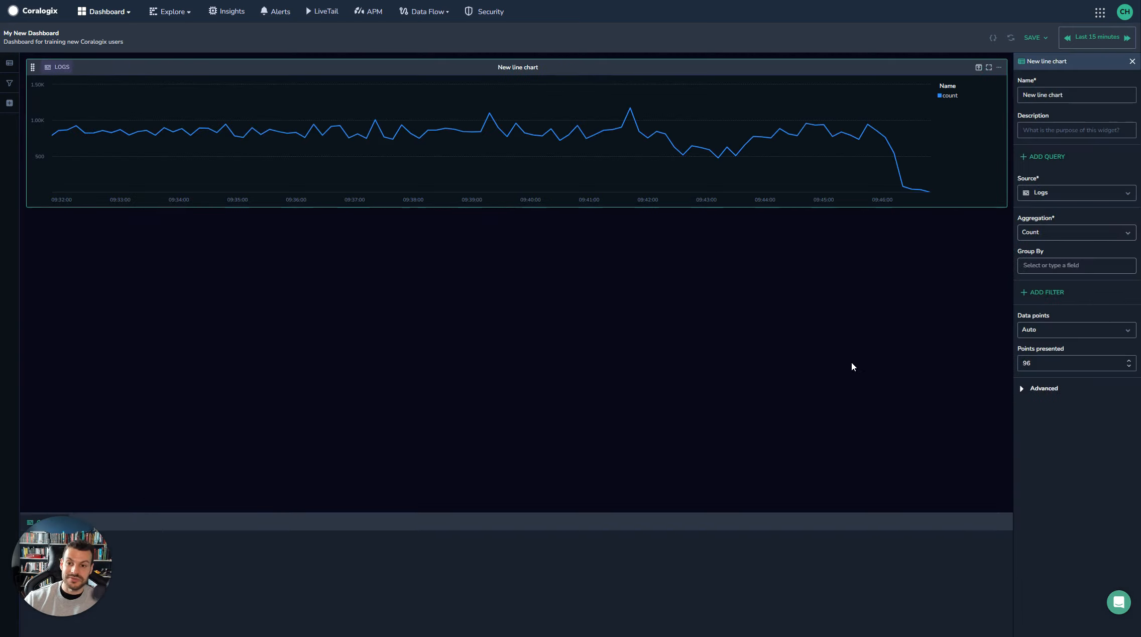
Step: Add a data table widget beside the line chart and move it into its own row below the chart
click(9, 102)
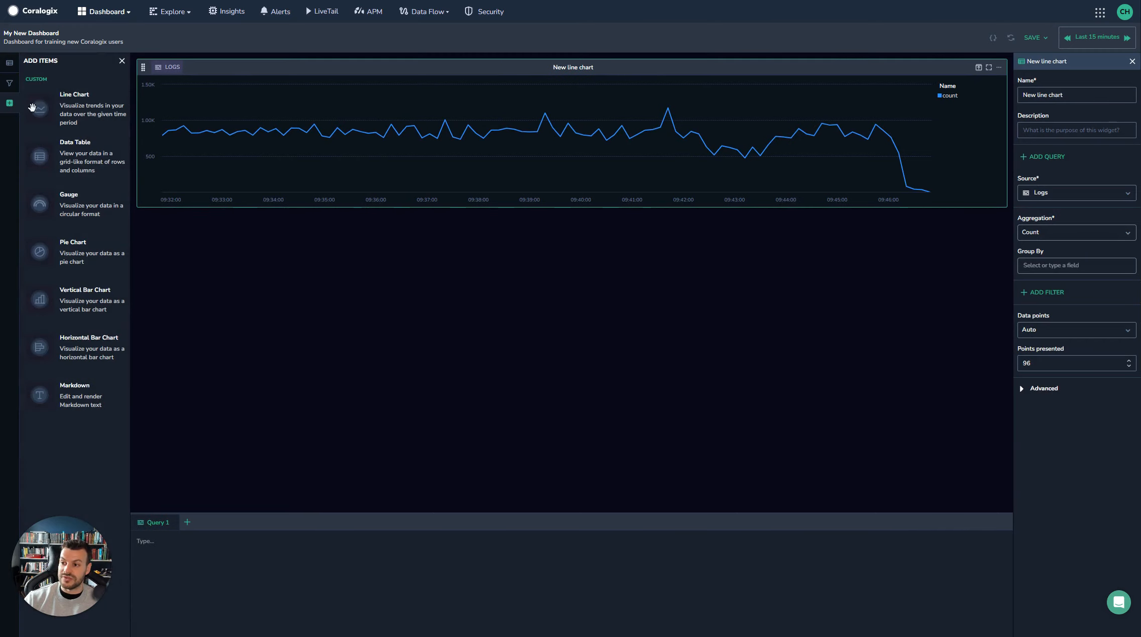
drag(74, 149, 953, 163)
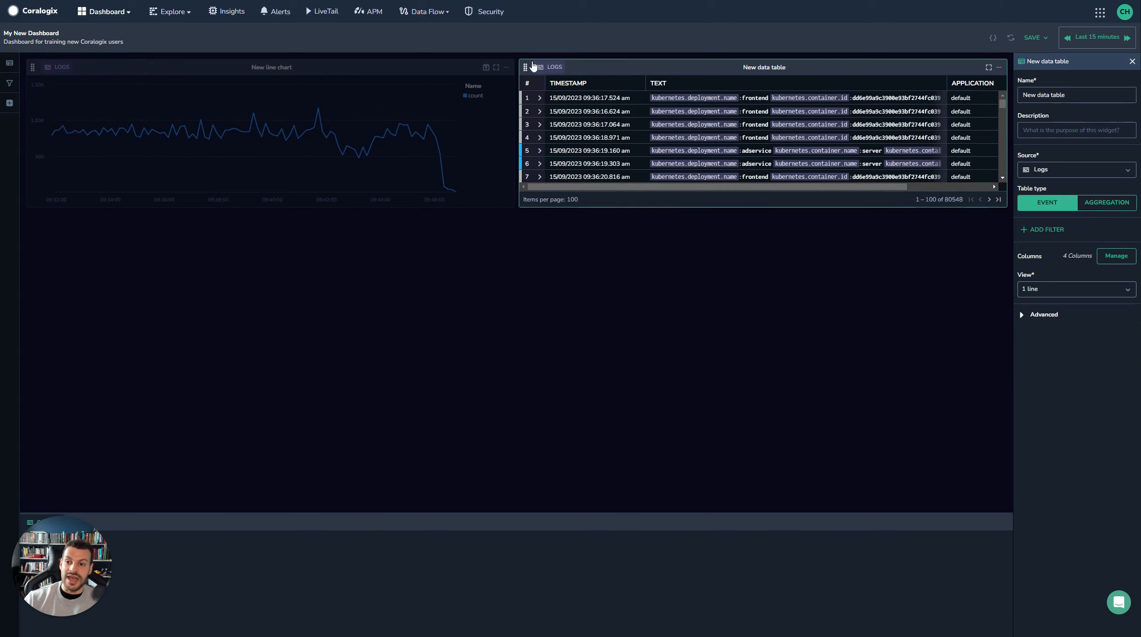
drag(525, 66, 437, 221)
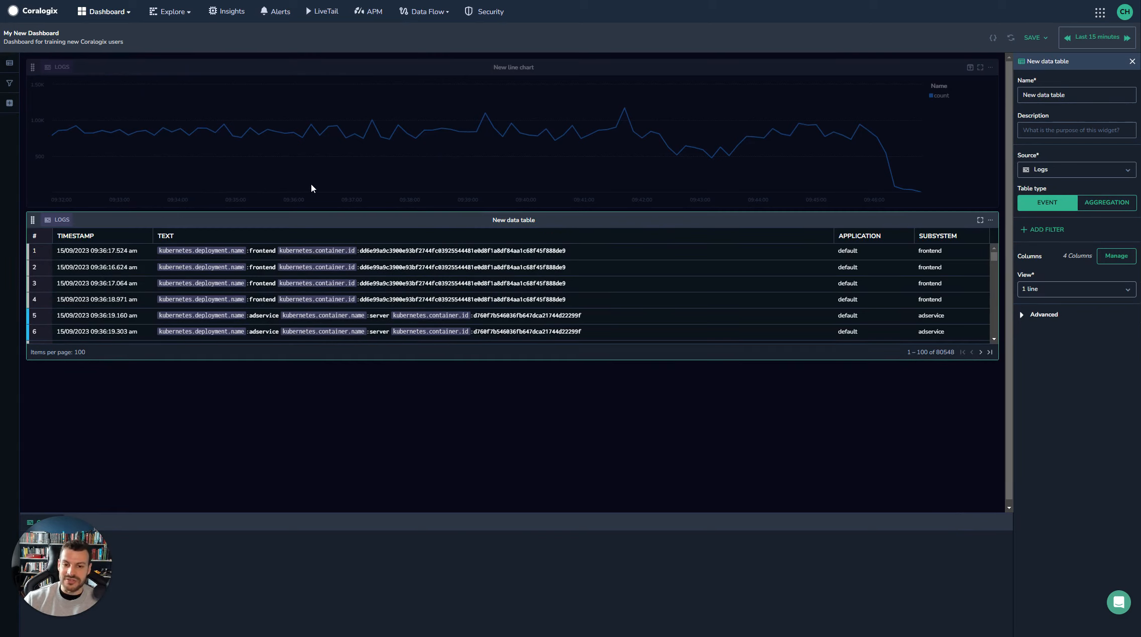
Step: Delete the data table widget from the dashboard
click(990, 220)
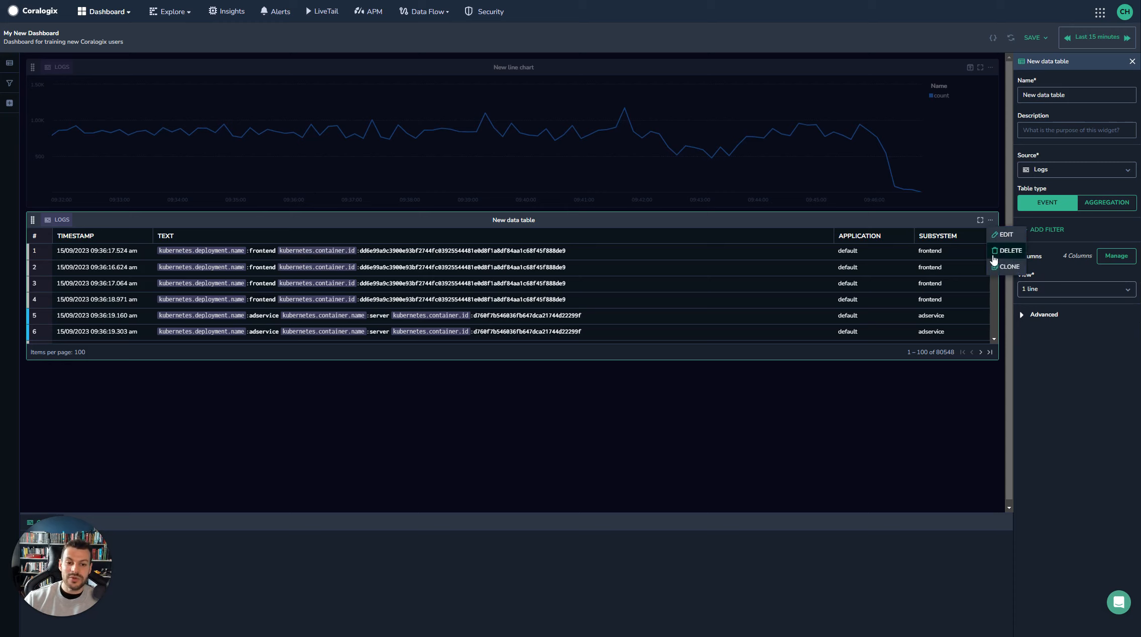
click(994, 253)
click(688, 344)
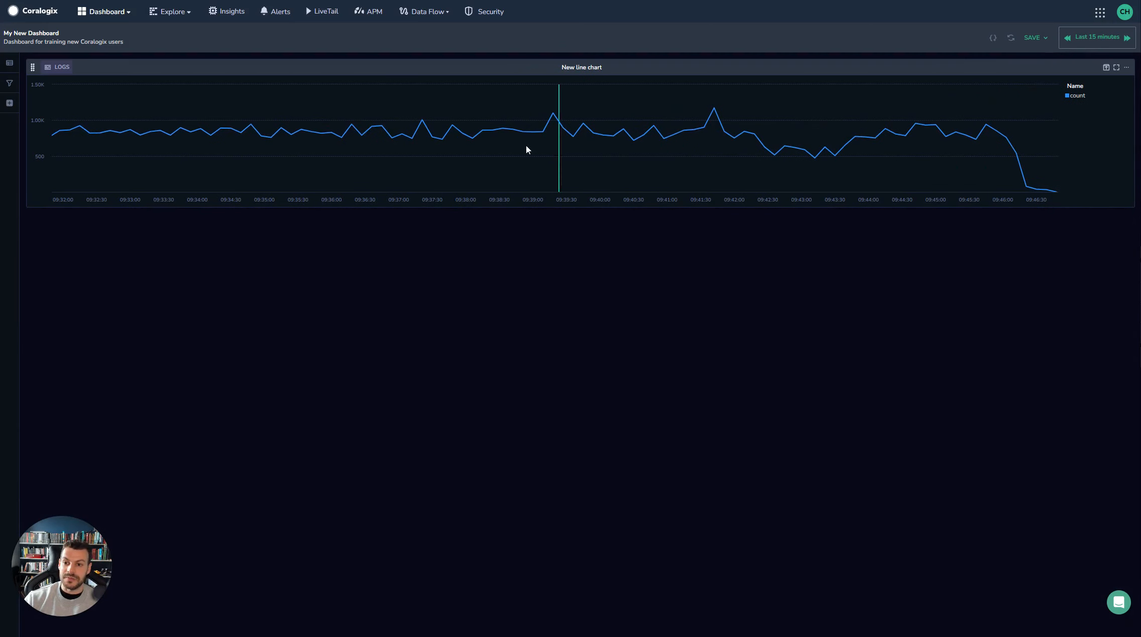
Step: Open the line chart's settings and review its available data sources
click(493, 67)
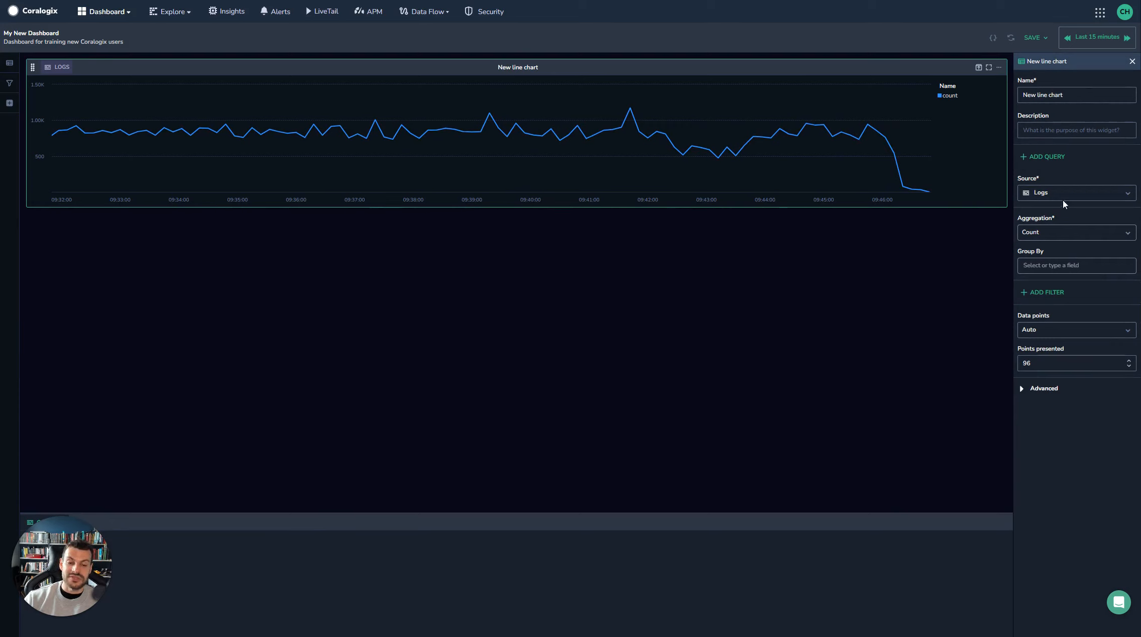
click(1099, 193)
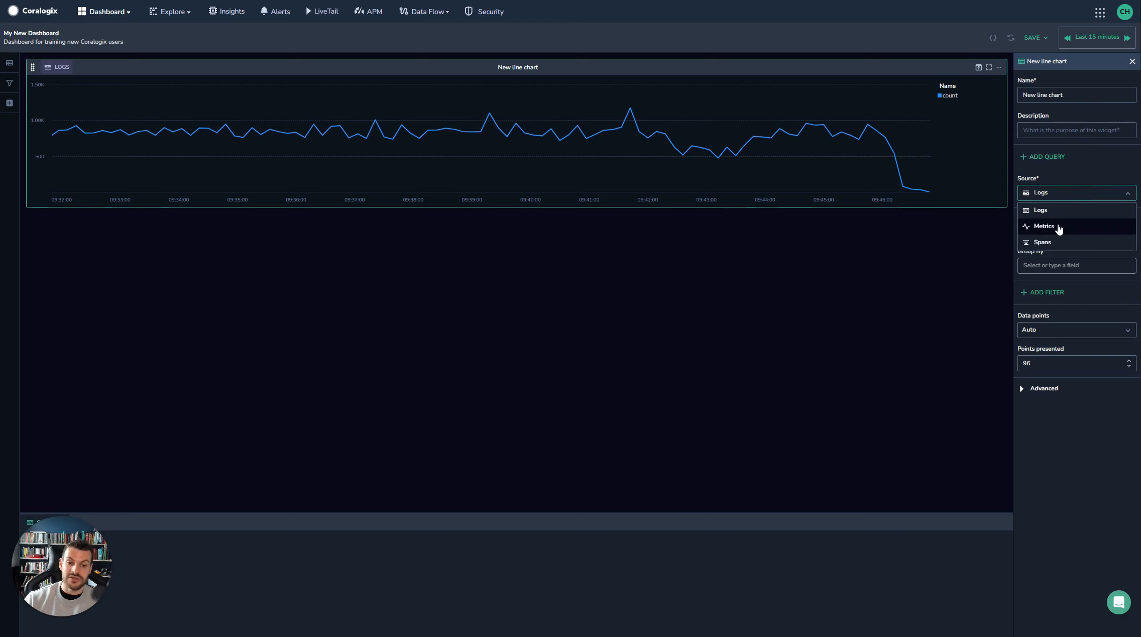
click(1087, 171)
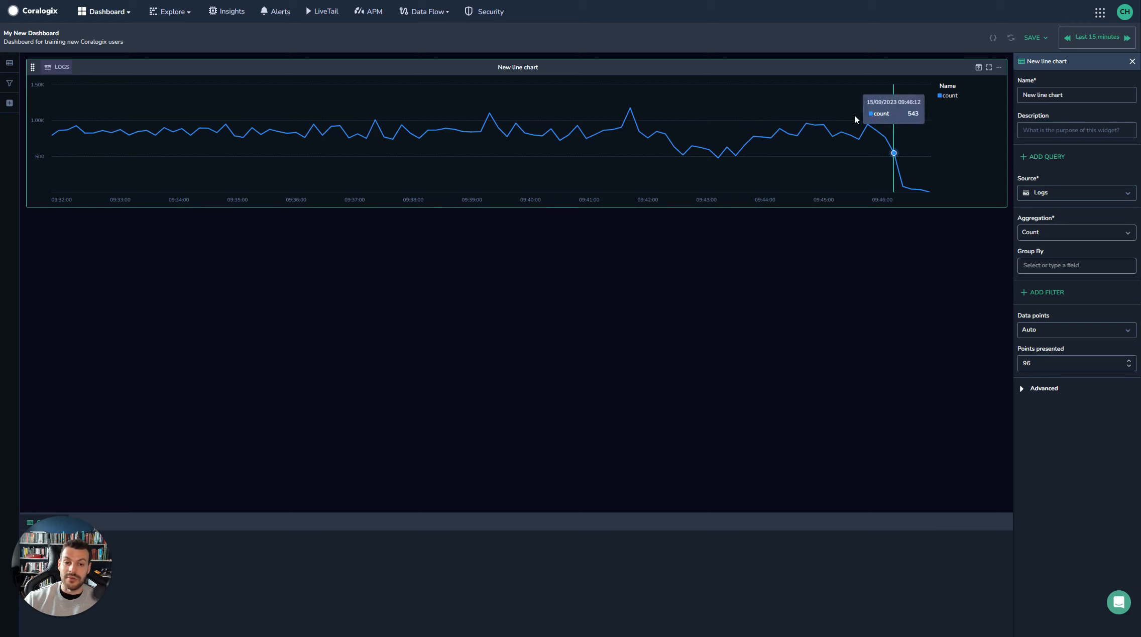
Step: Add a second query to the line chart, using Logs as Query 1's source and Metrics as Query 2's source
click(1055, 158)
click(1100, 179)
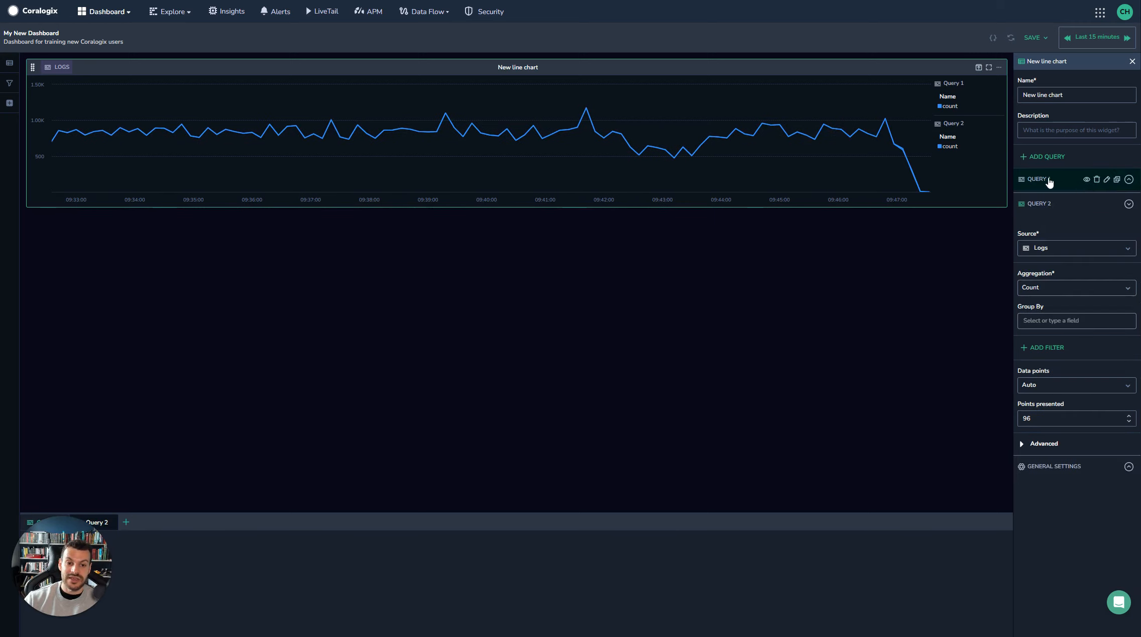
click(1069, 224)
click(1057, 243)
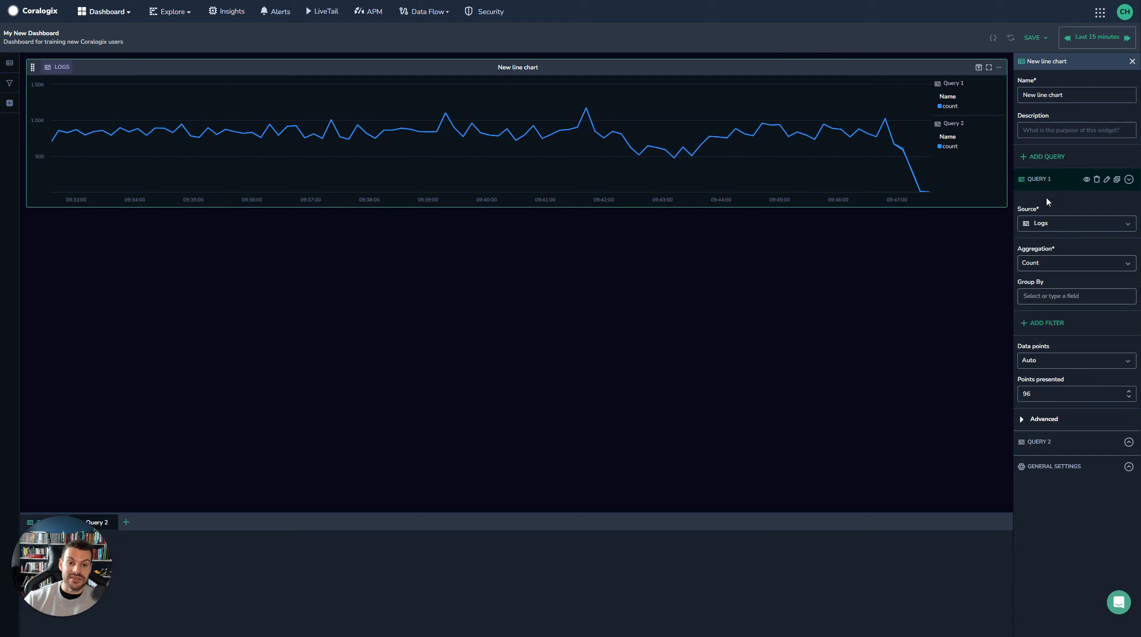
click(1055, 442)
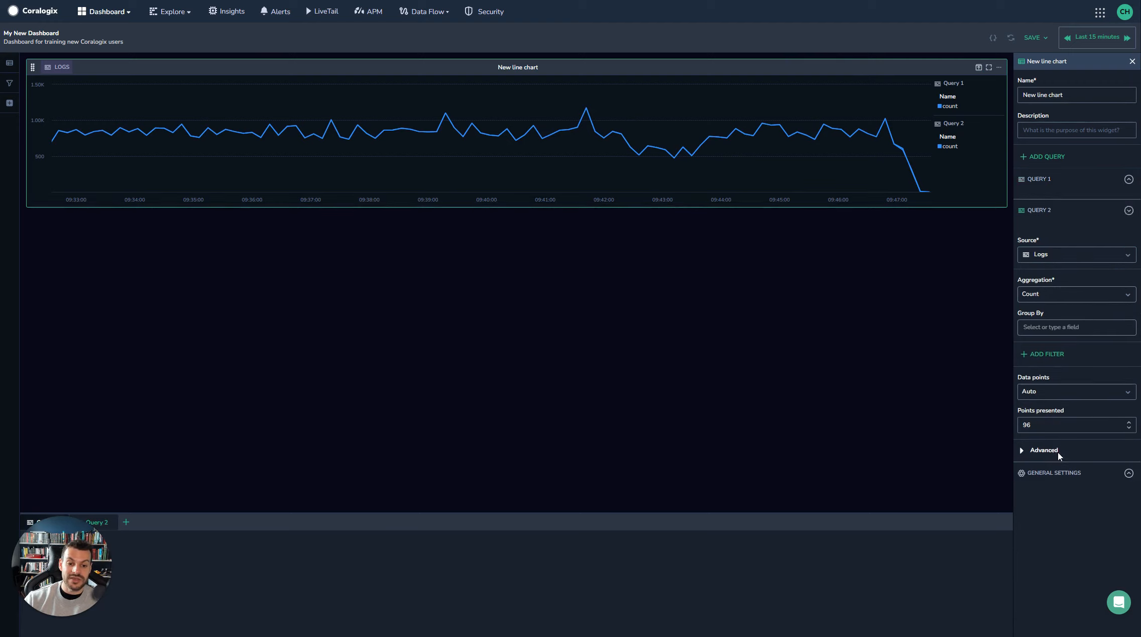
click(1058, 247)
click(1060, 282)
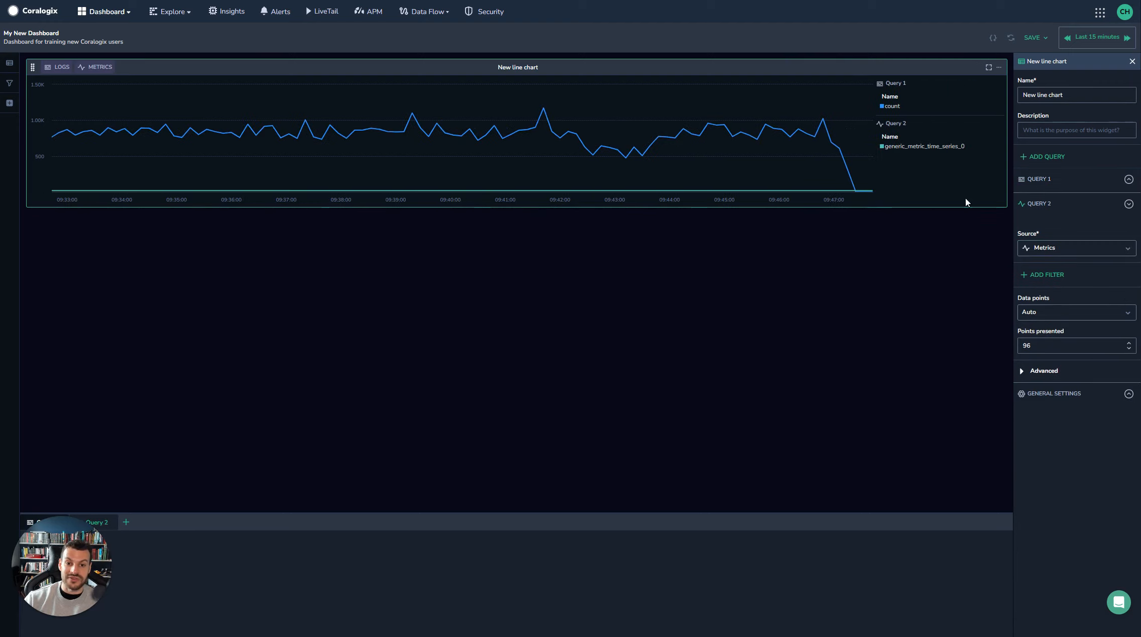
Step: Hide Query 2's metric series on the line chart
click(902, 147)
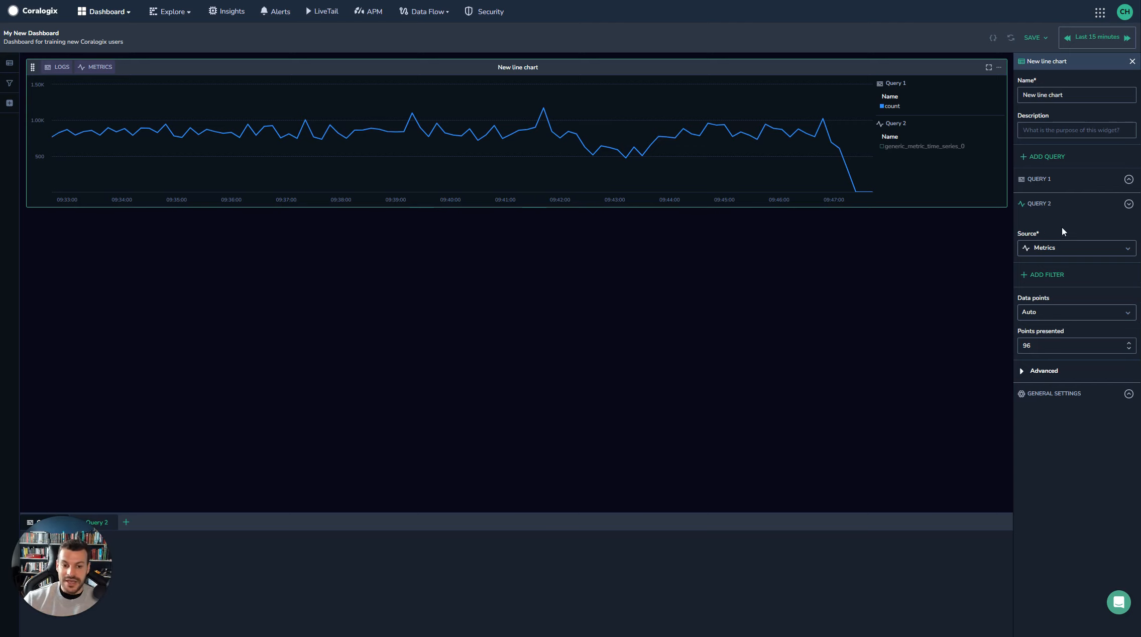
Step: Examine the color schemes offered in Query 2's advanced settings
click(1022, 372)
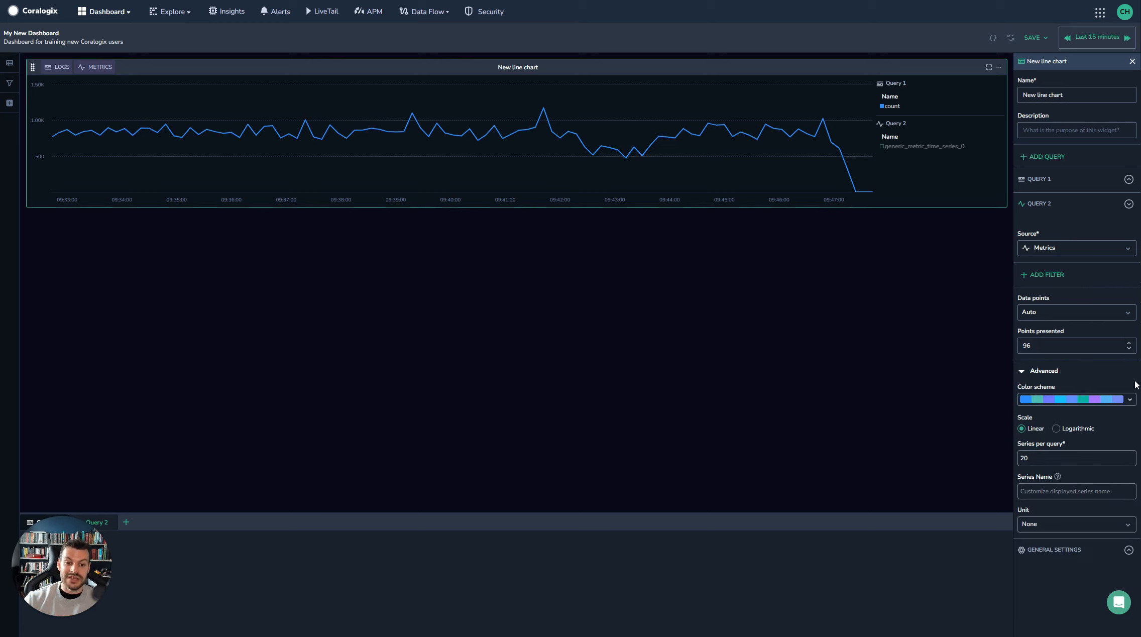
click(1128, 401)
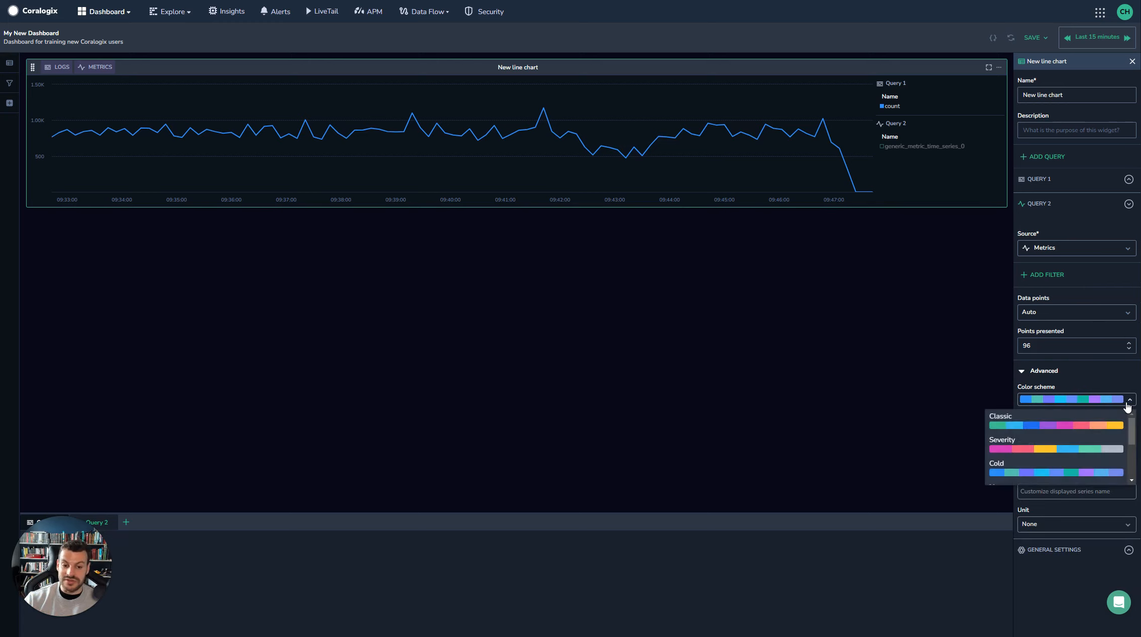
scroll(1133, 425, down, 3)
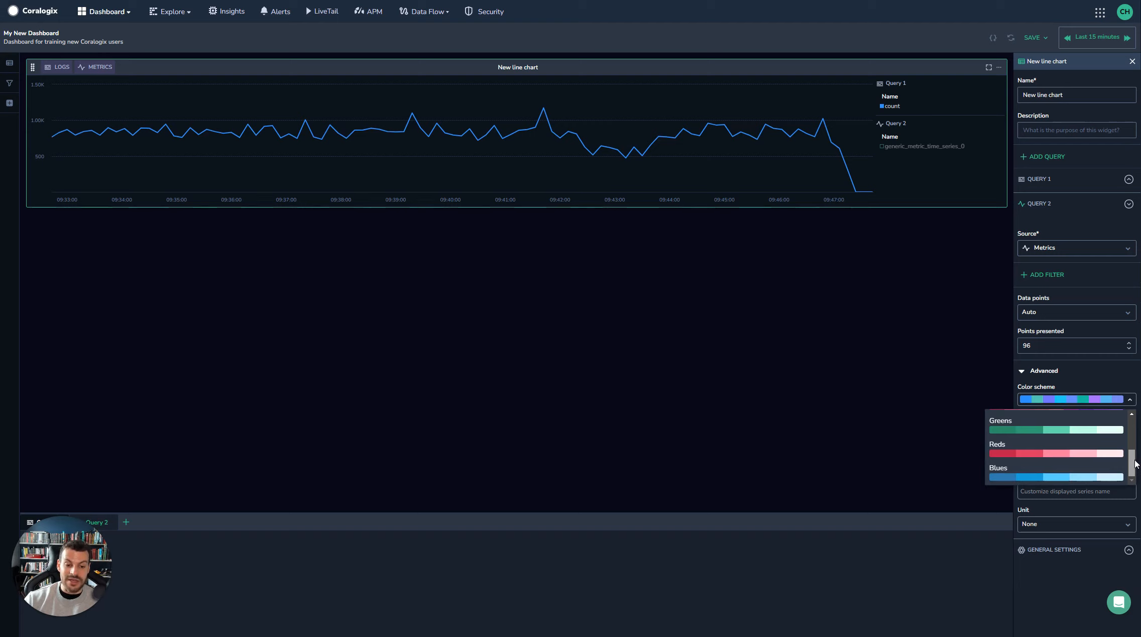
scroll(1135, 423, up, 3)
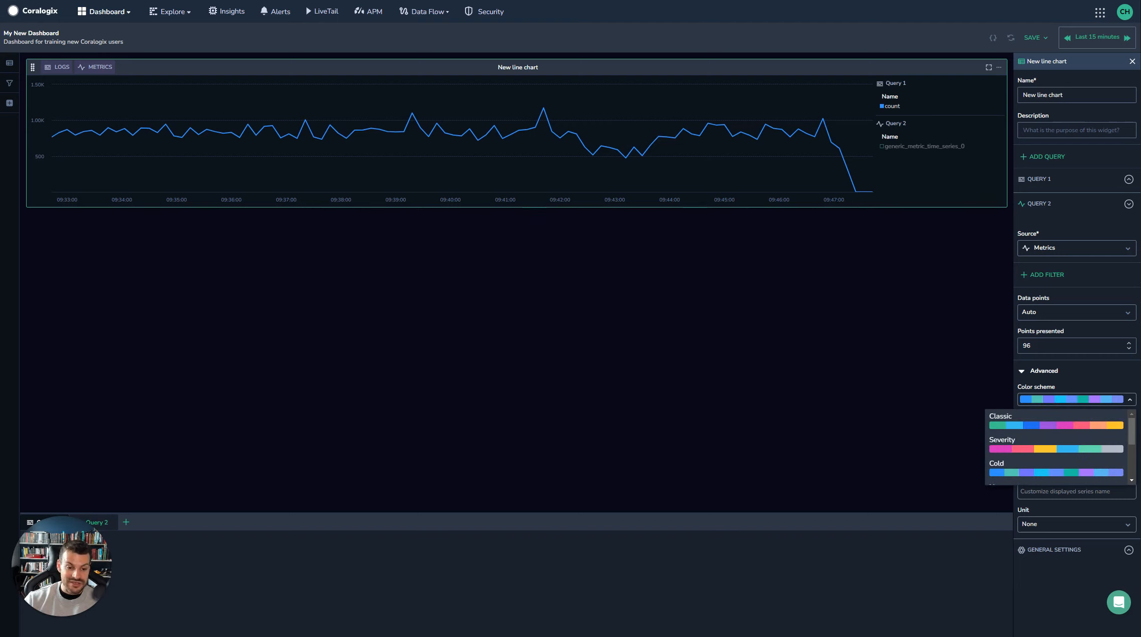
scroll(1133, 429, down, 1)
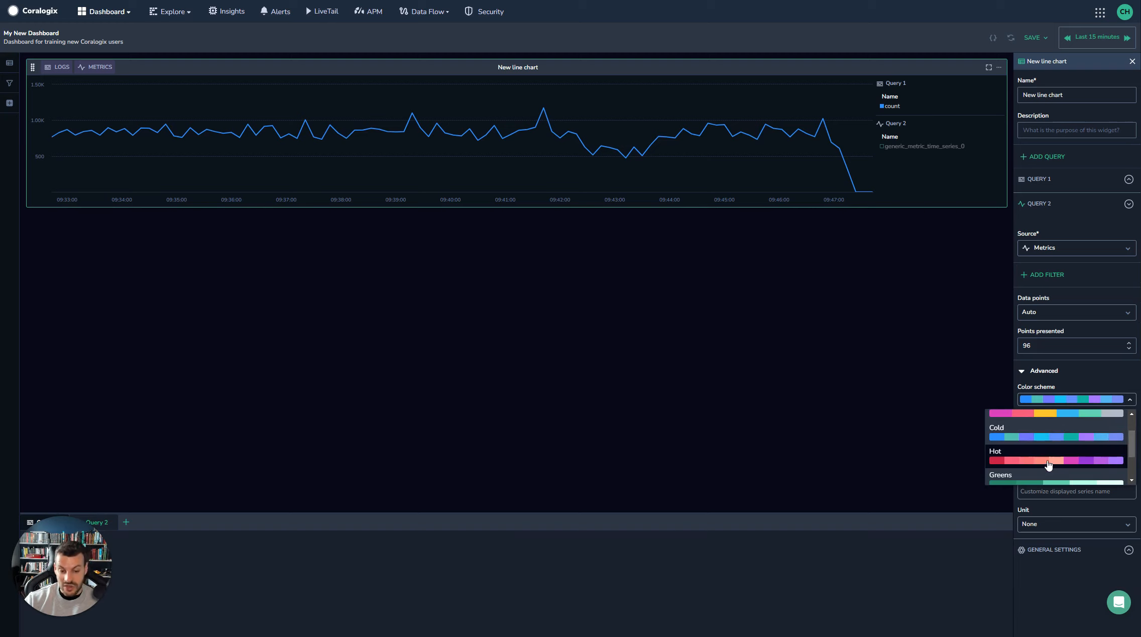
scroll(1129, 473, down, 3)
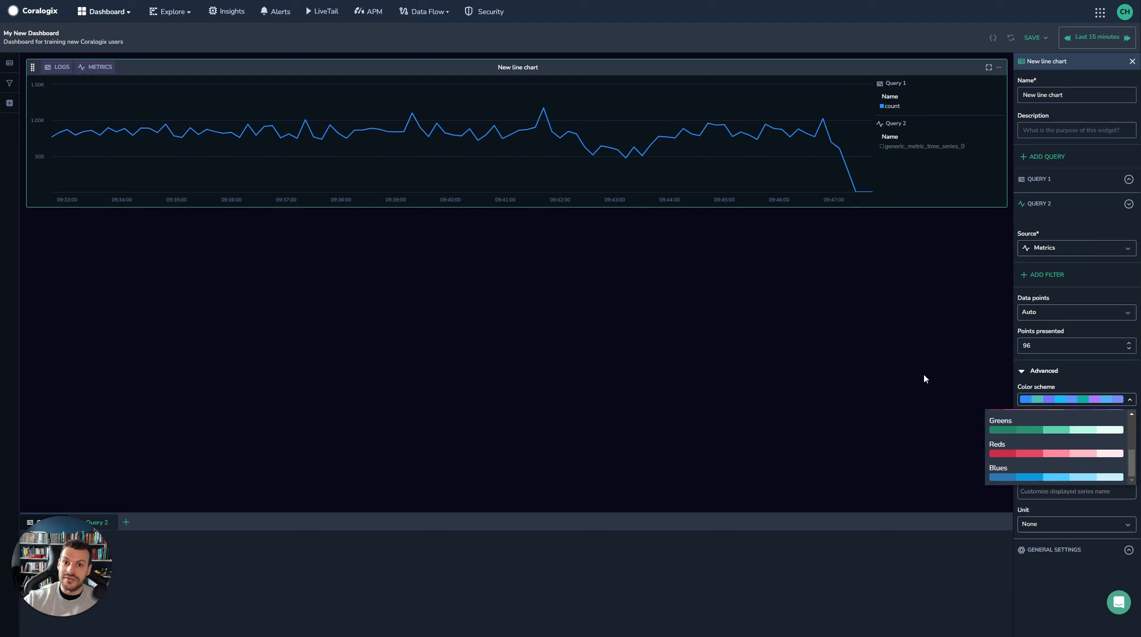
click(1080, 372)
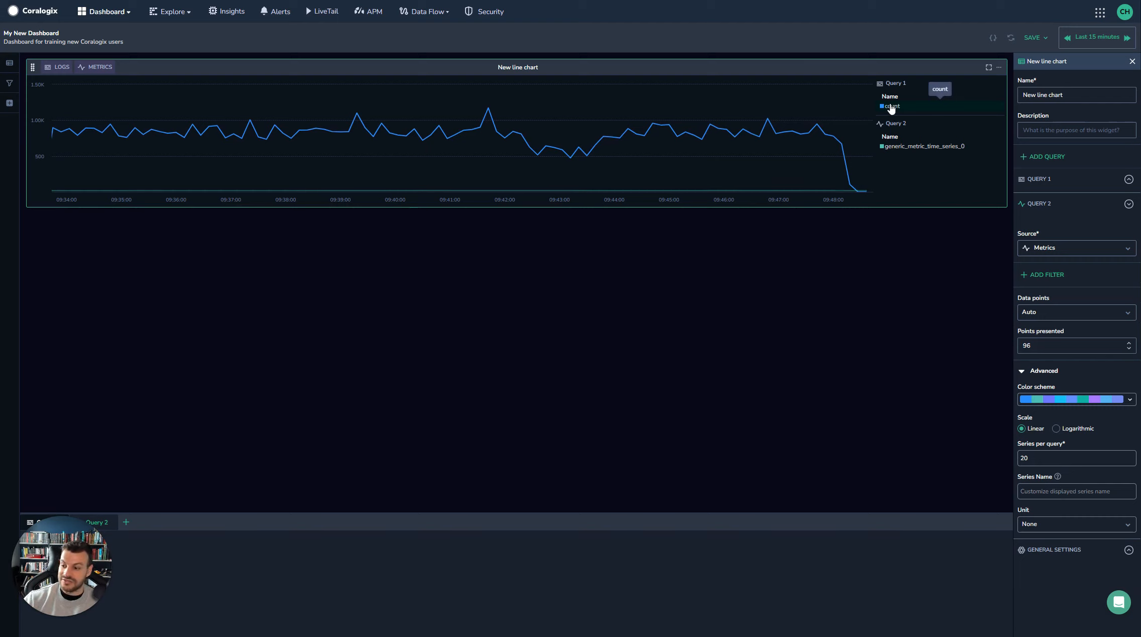
Step: Set Query 2's series name to "Whatever" and its unit to binary GBytes (GiB)
text(Whatever)
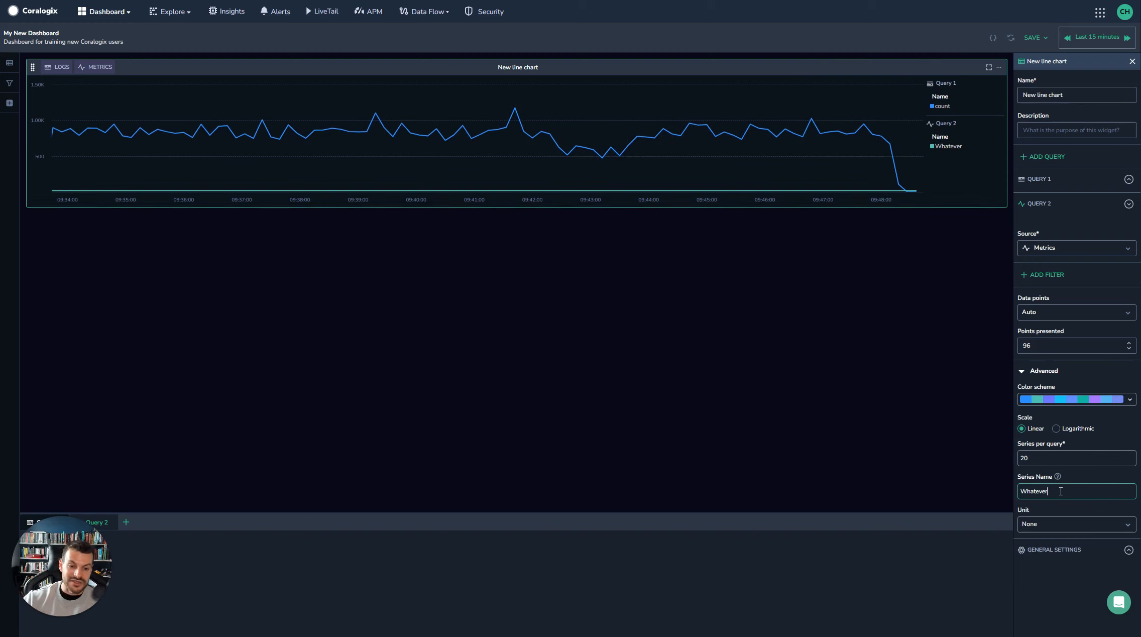
click(1130, 525)
drag(1135, 415, 1135, 484)
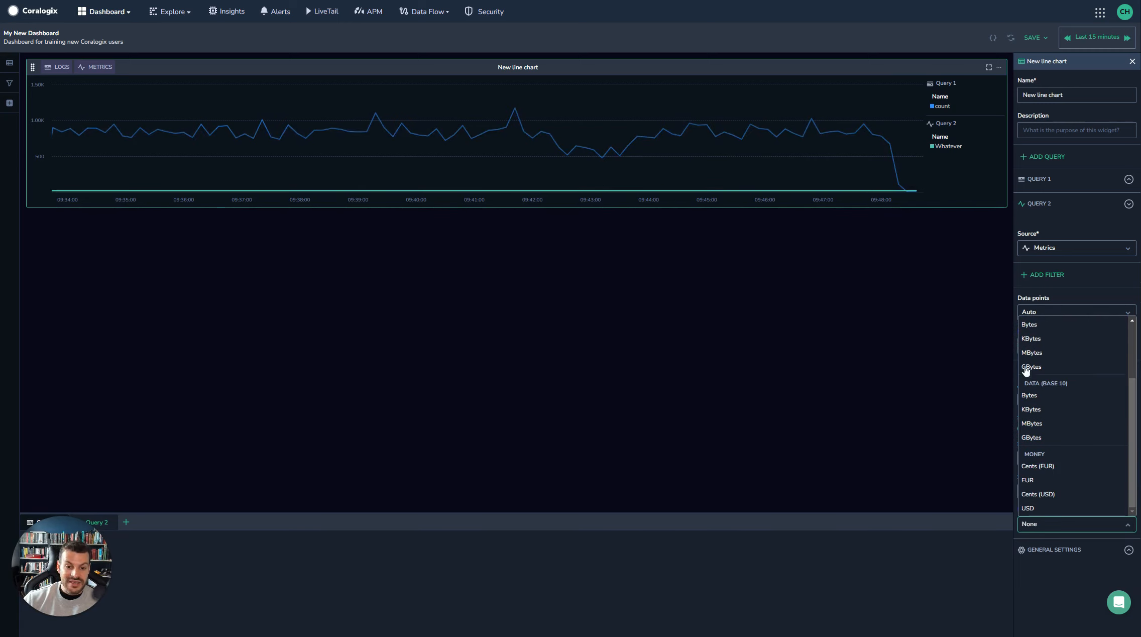
click(1093, 369)
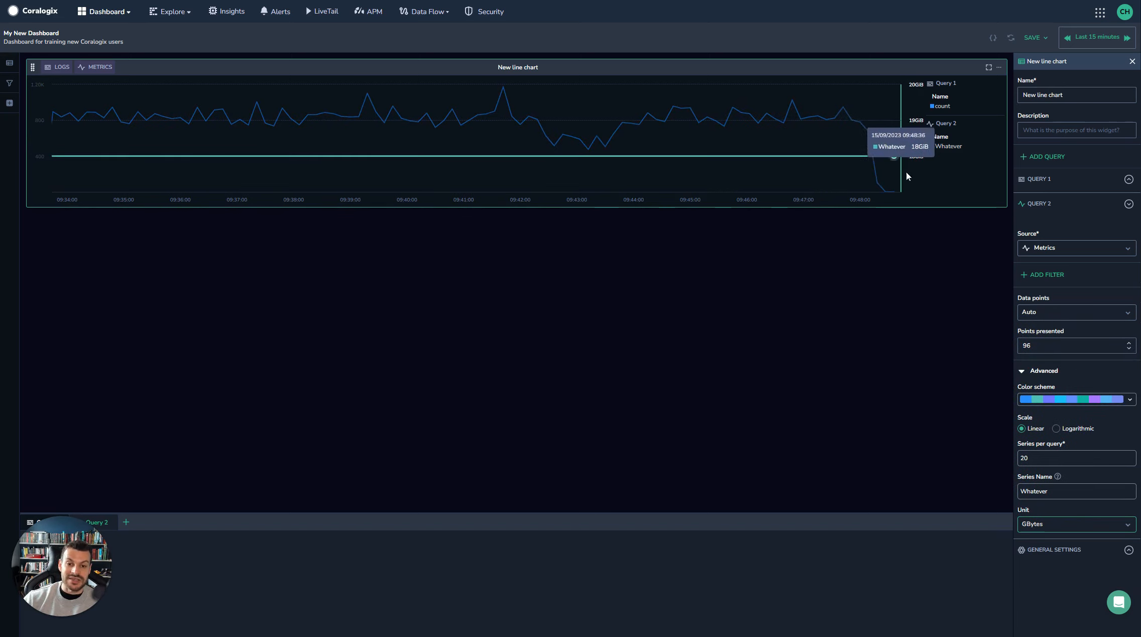
mouse_move(887, 156)
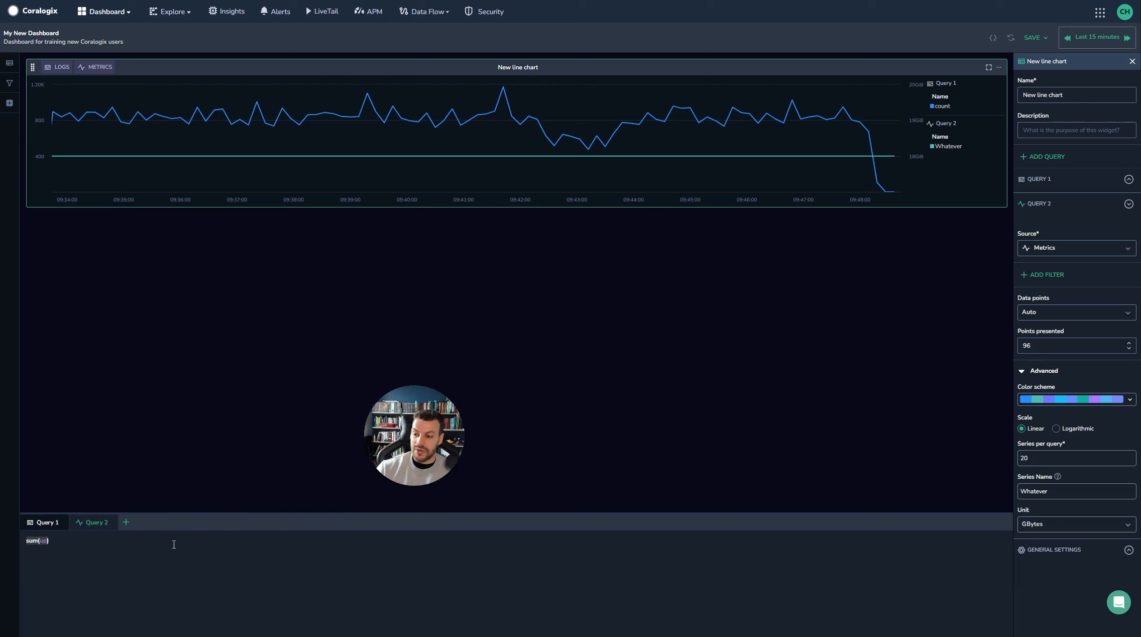
Step: Compare the query text and settings of Query 1 and Query 2, ending on Query 1
click(42, 523)
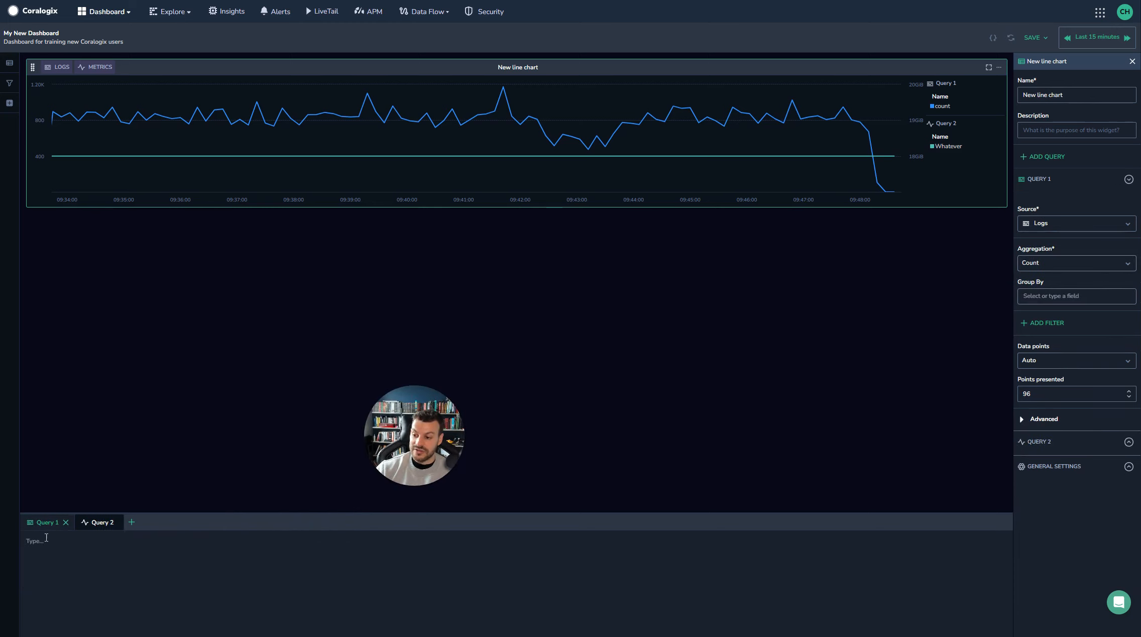
click(94, 523)
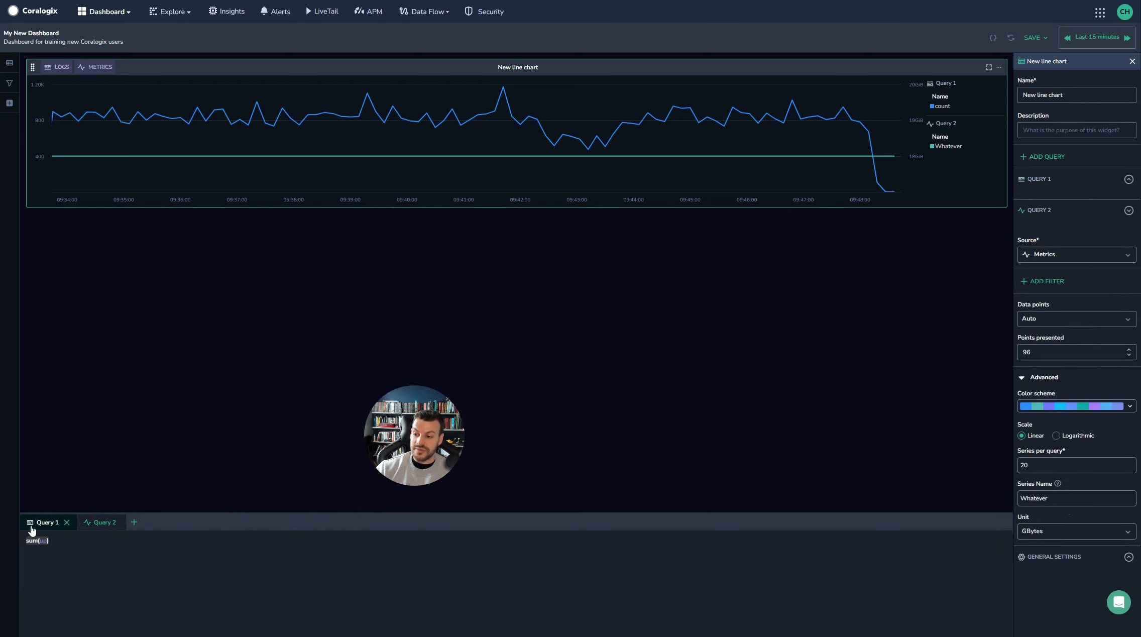
click(31, 528)
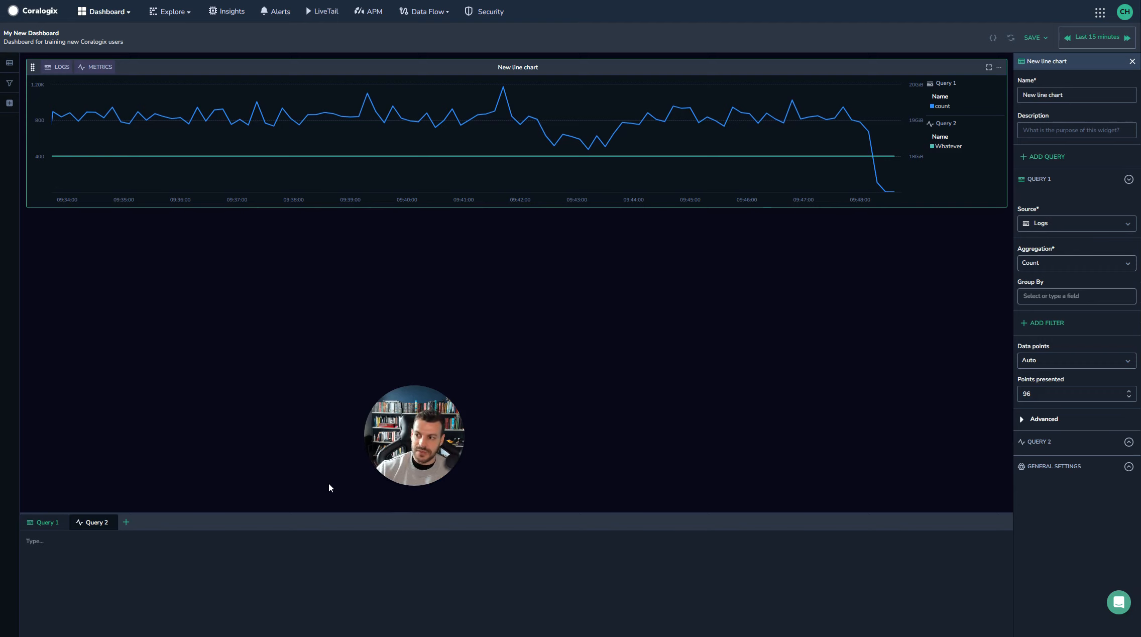
Step: Review the list of dashboards, the widget types that can be added, and the Application filter values
click(9, 63)
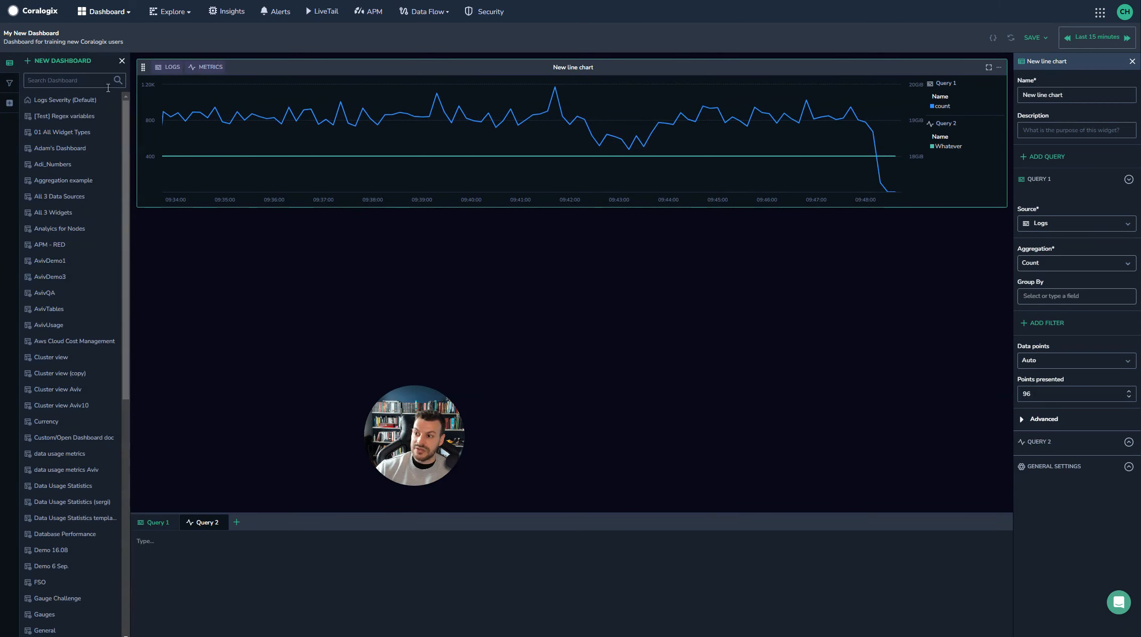
click(9, 102)
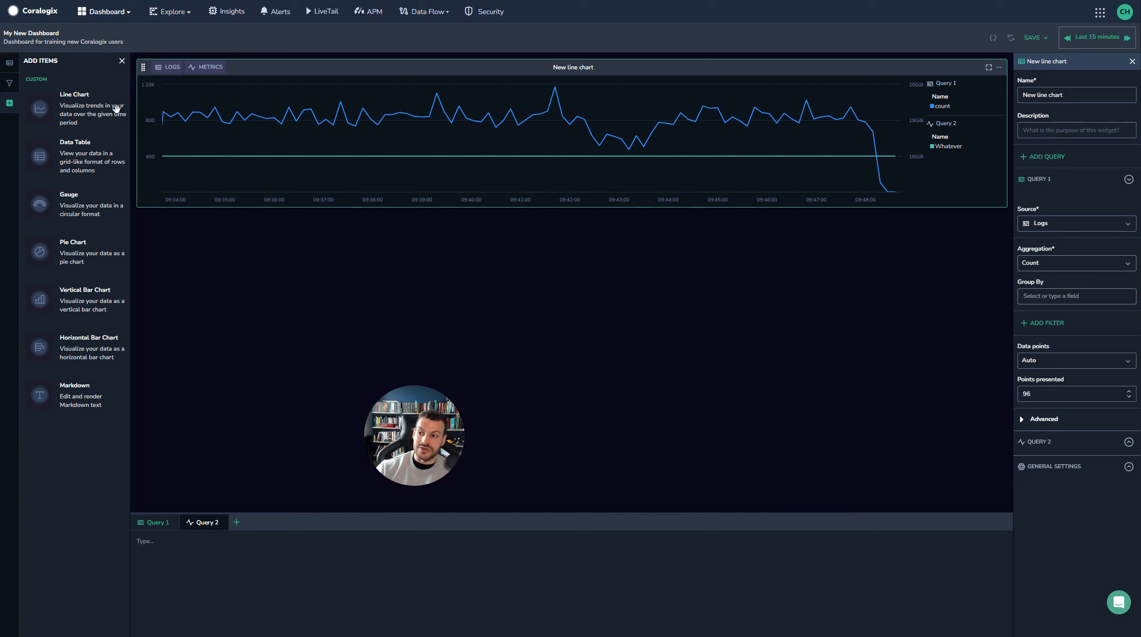
click(11, 85)
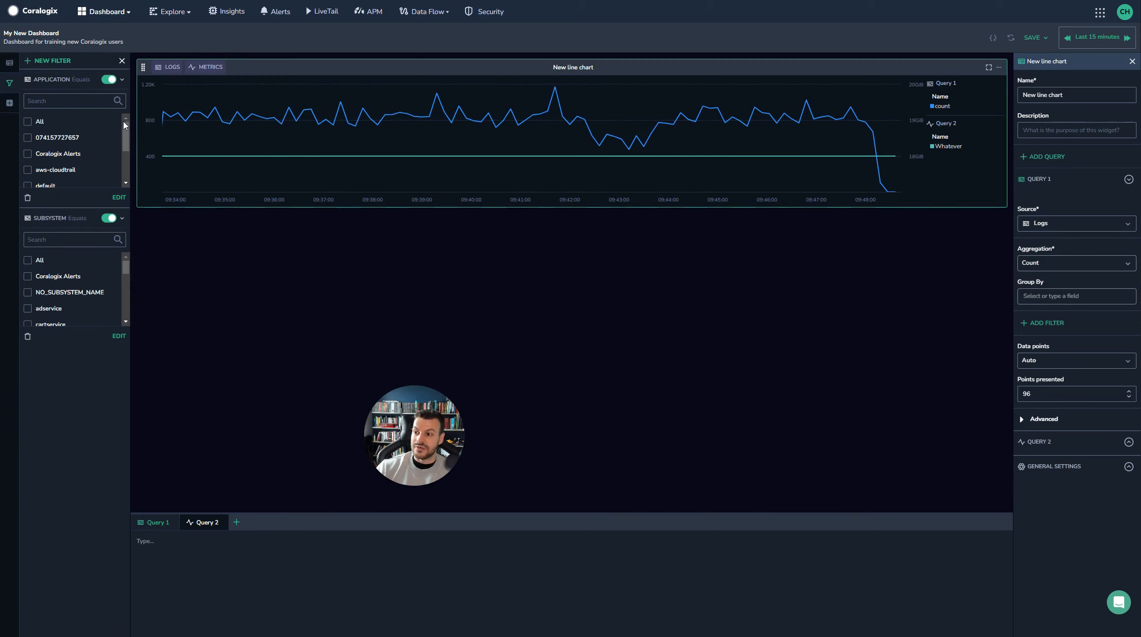
drag(126, 126, 128, 171)
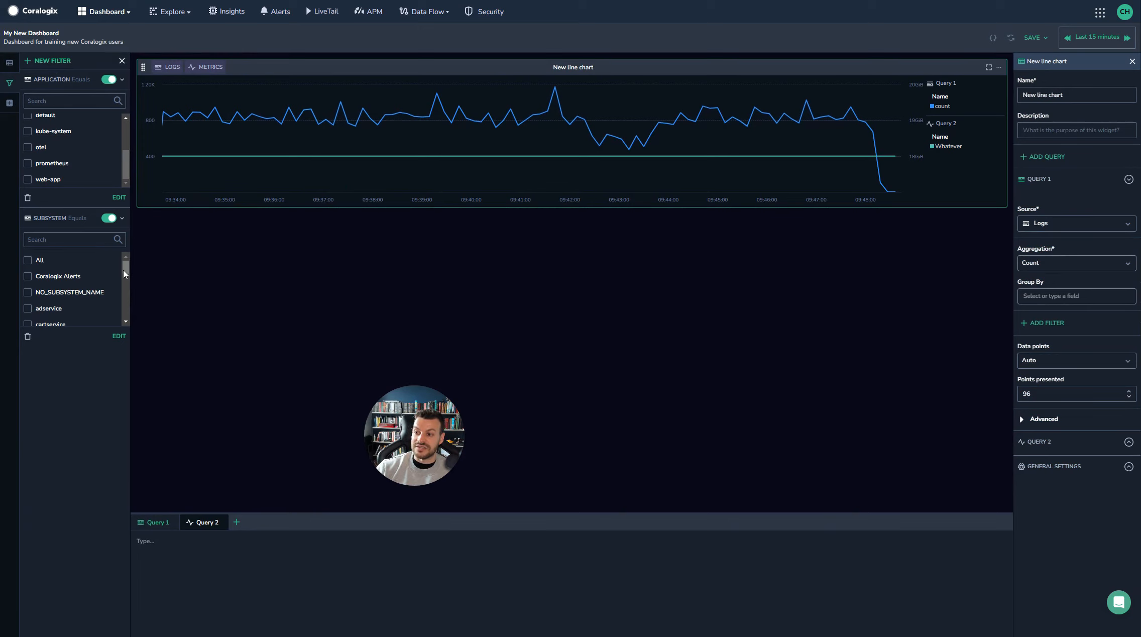
Step: Examine the source and field options for a new dashboard filter, and discard the filter unsaved
click(57, 66)
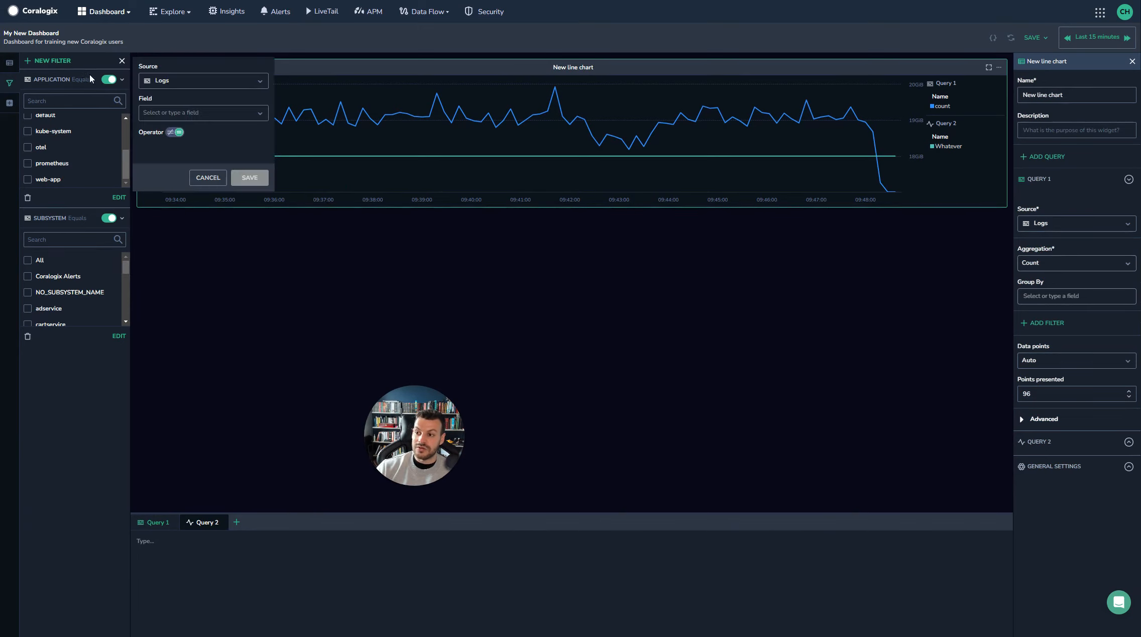
click(228, 81)
click(215, 99)
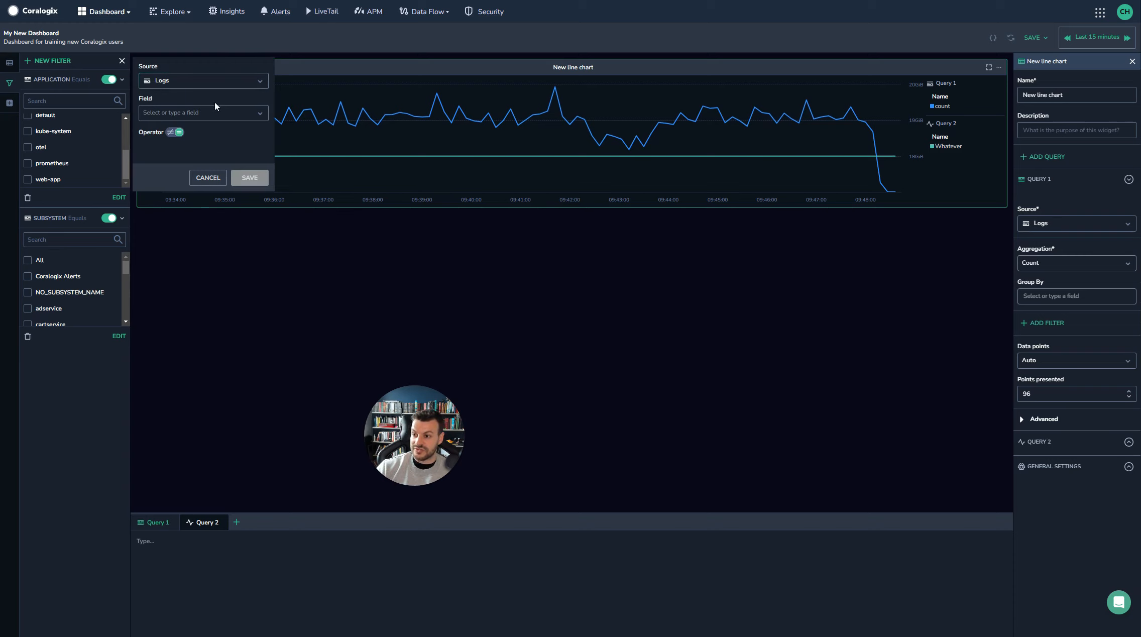
click(216, 111)
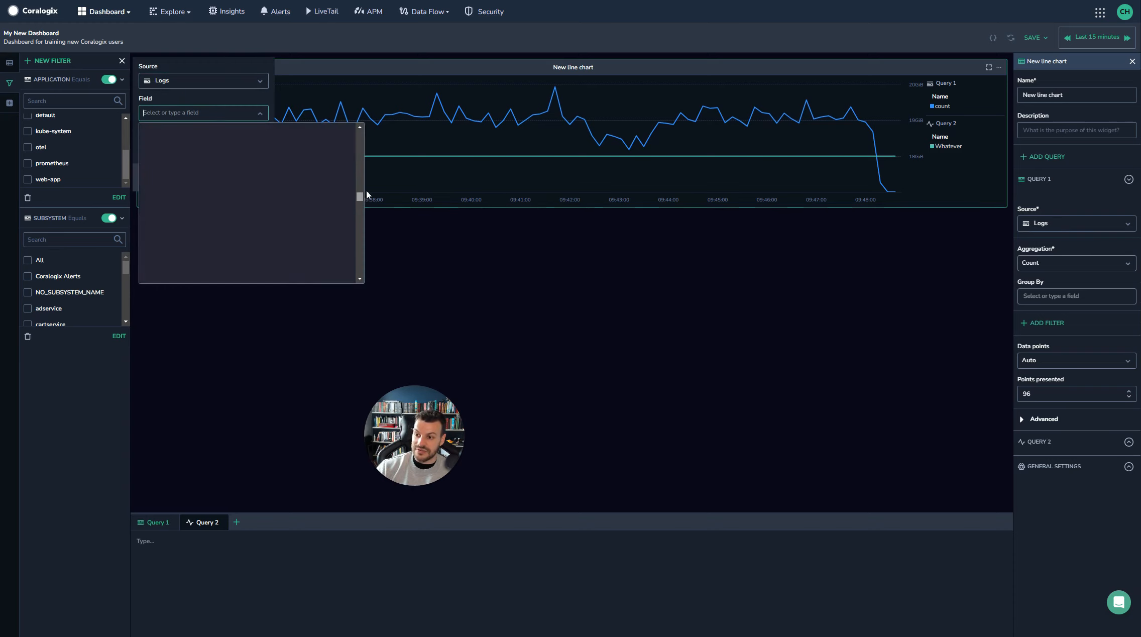
click(236, 60)
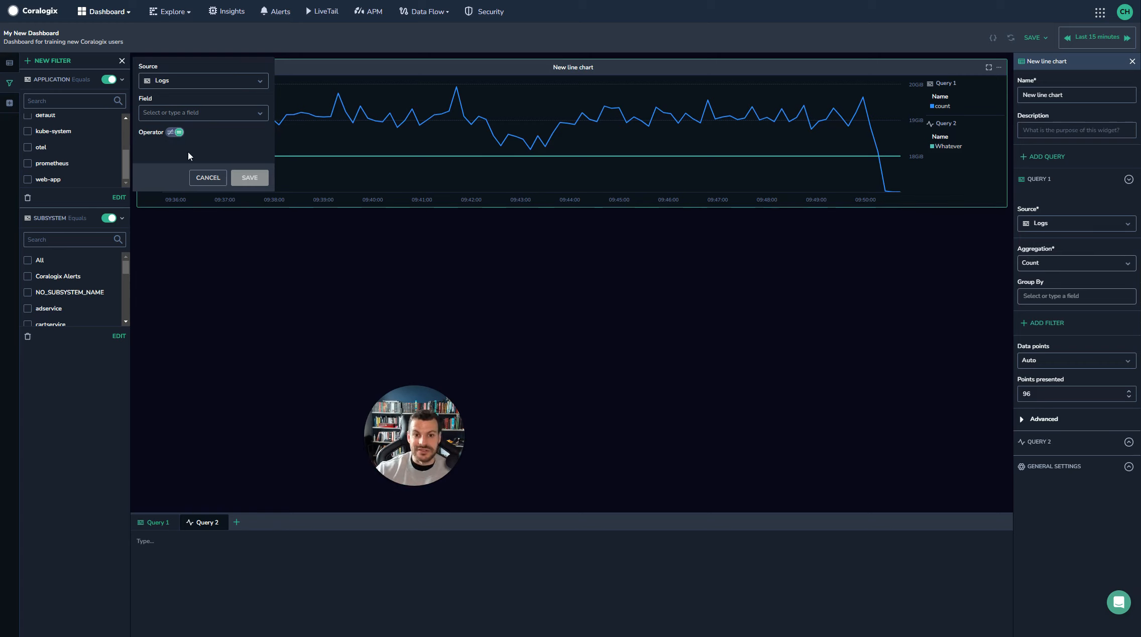
click(213, 177)
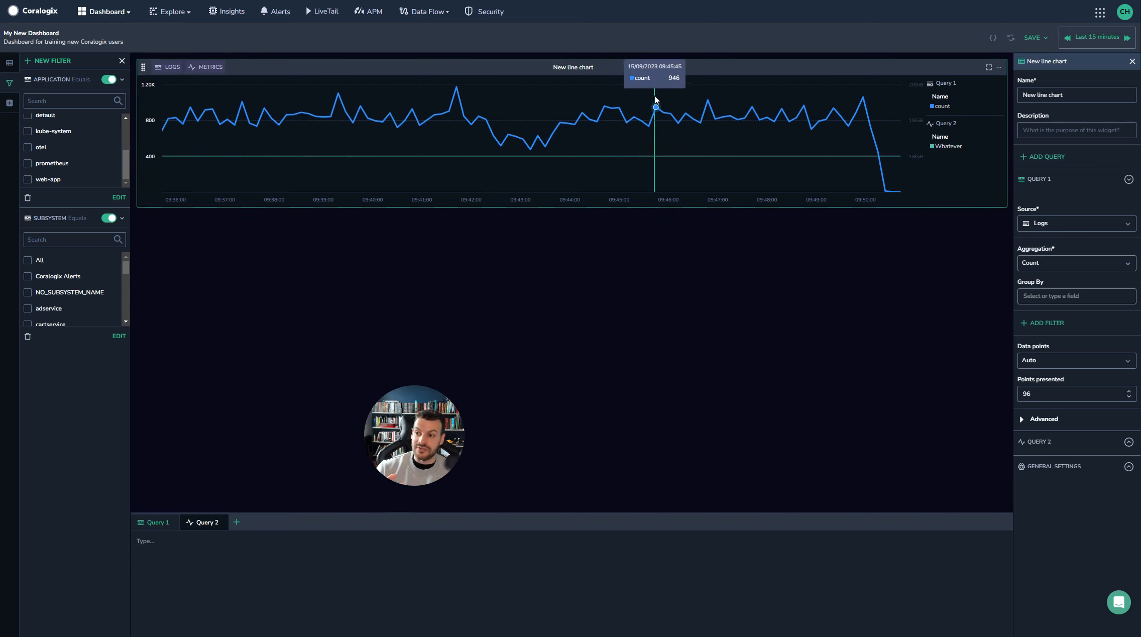
Step: View the line chart in its expanded size and restore it to its normal size
click(989, 69)
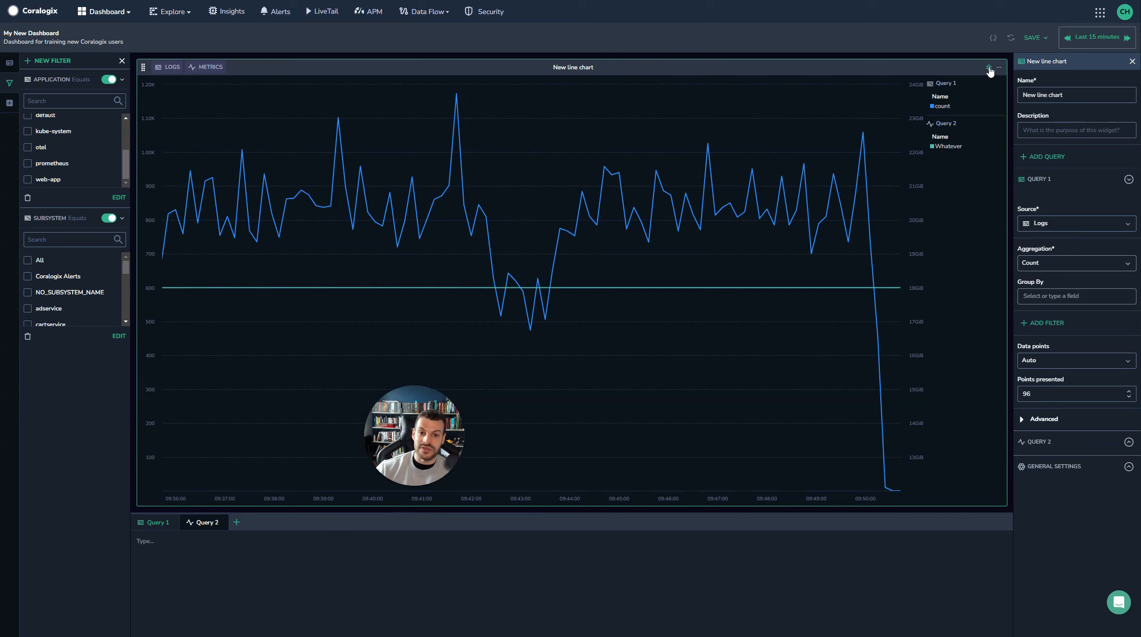
click(989, 69)
Step: Clone the line chart and delete the duplicate
click(999, 67)
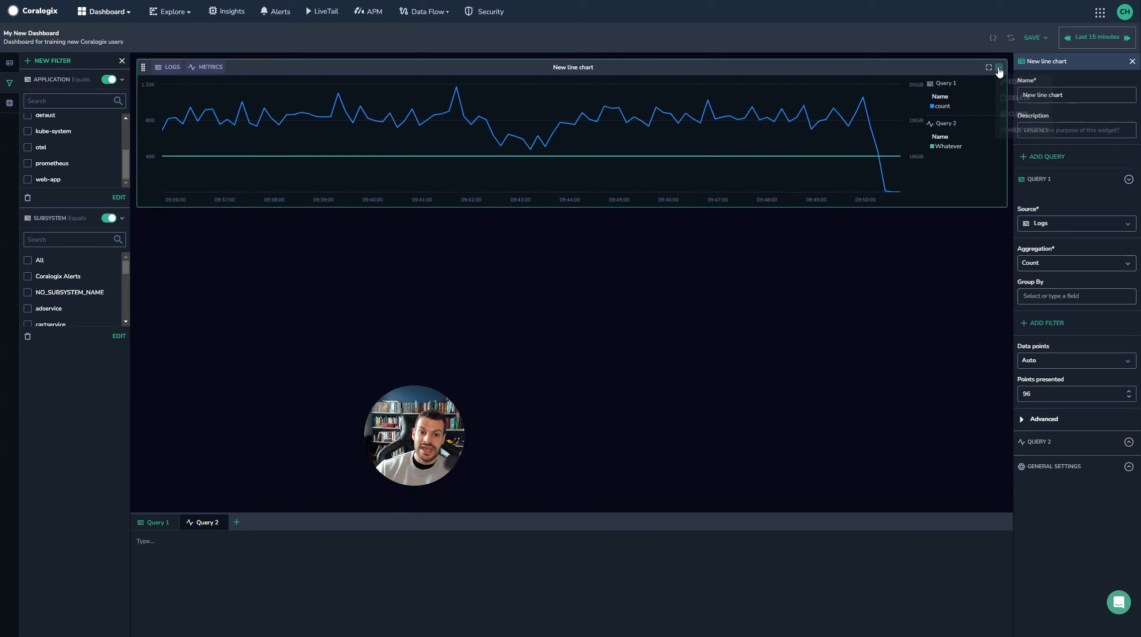
click(1011, 114)
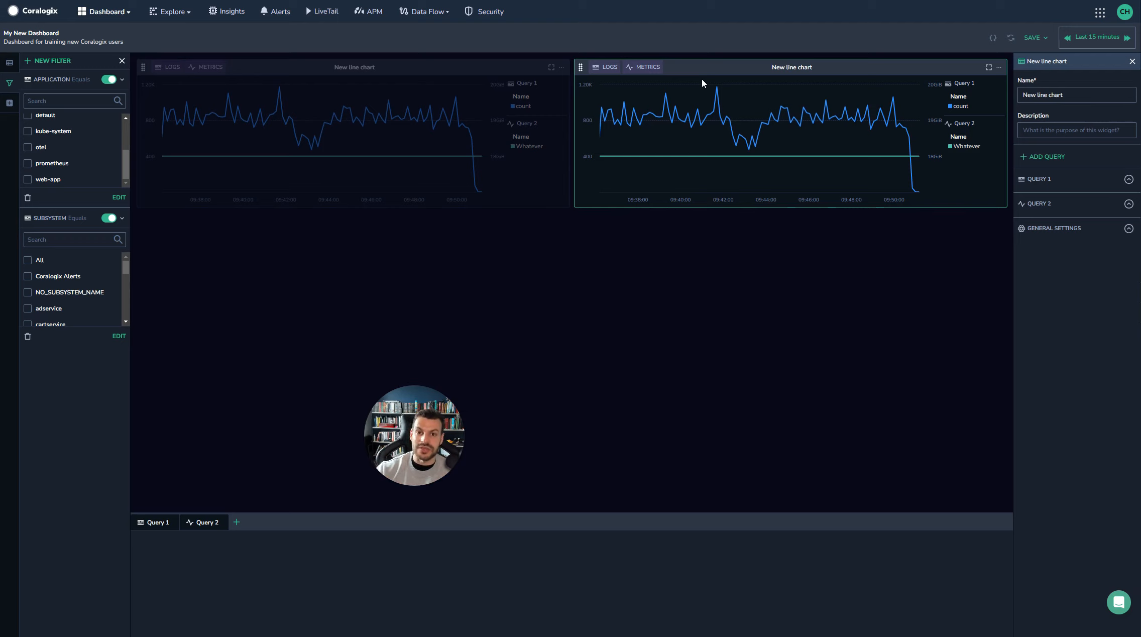
click(998, 66)
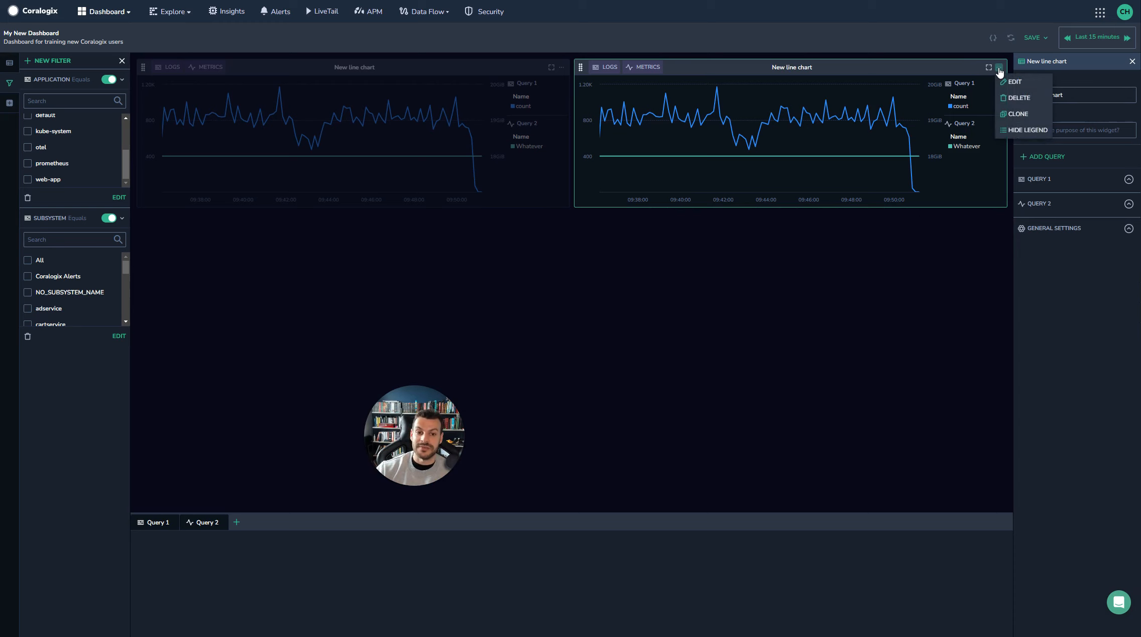
click(1018, 97)
click(685, 340)
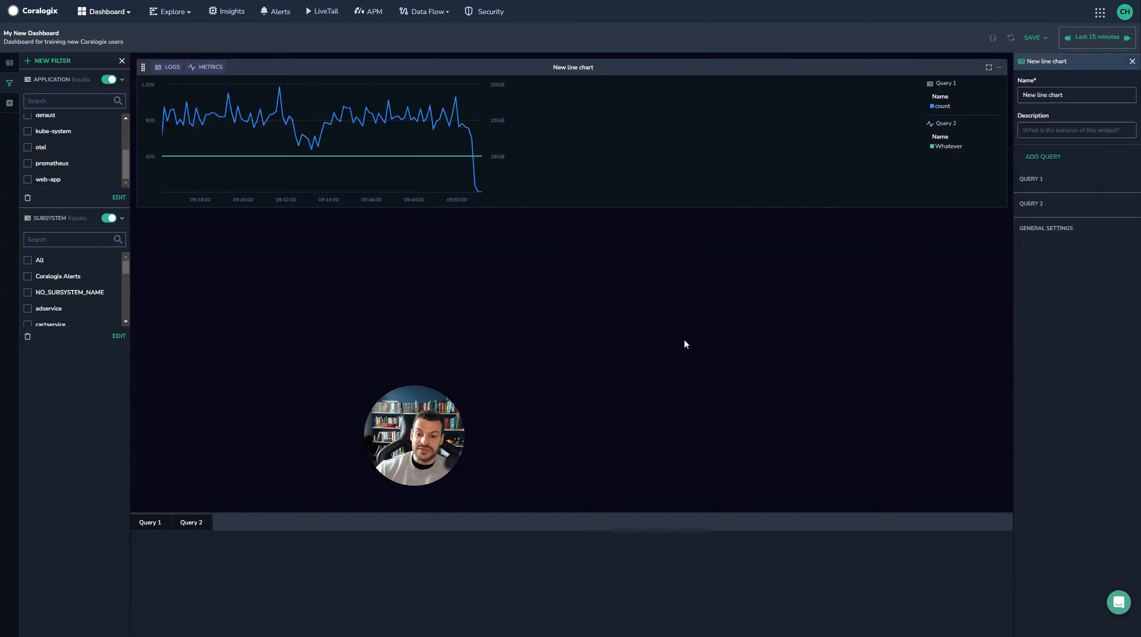
Step: Show only Query 1's count series on the line chart, and view the actions offered for its legend entry
click(1127, 66)
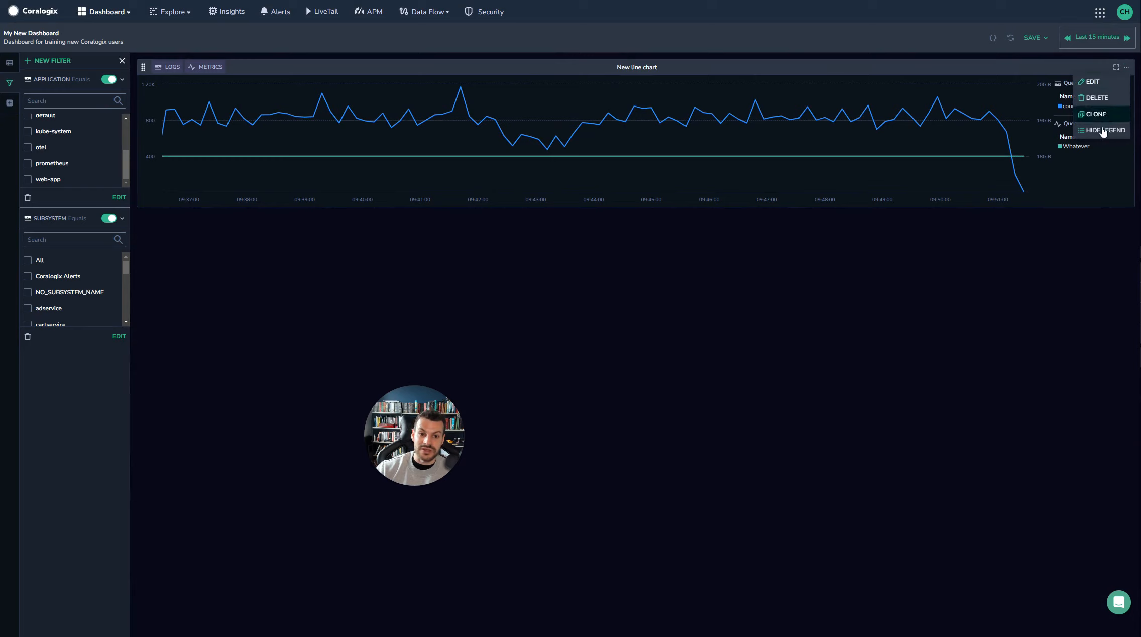
click(1070, 106)
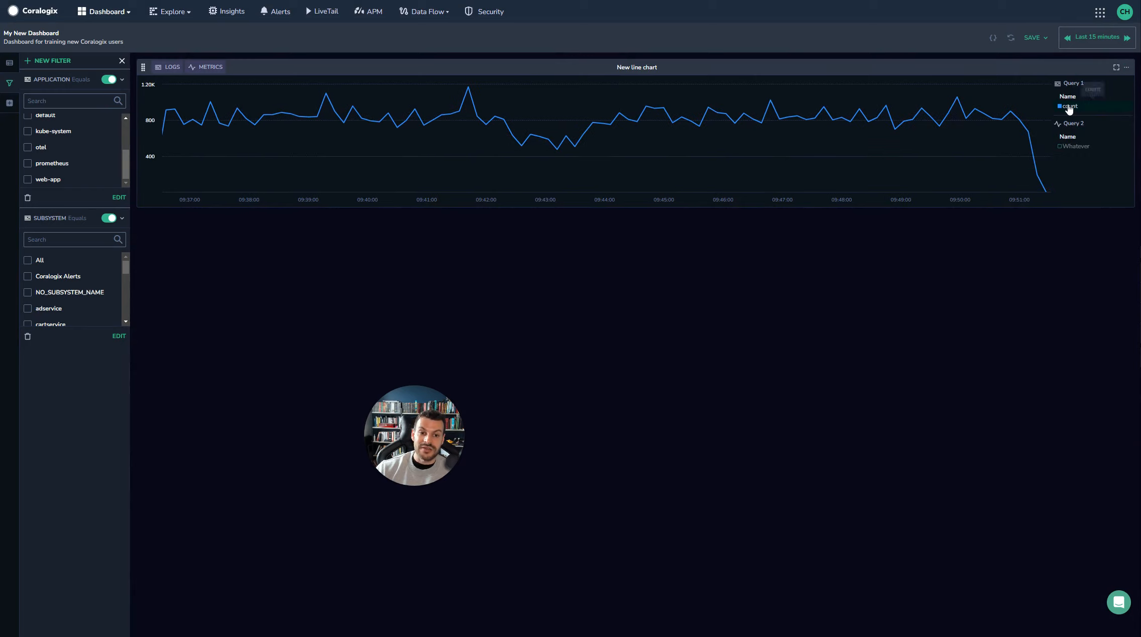
click(1072, 108)
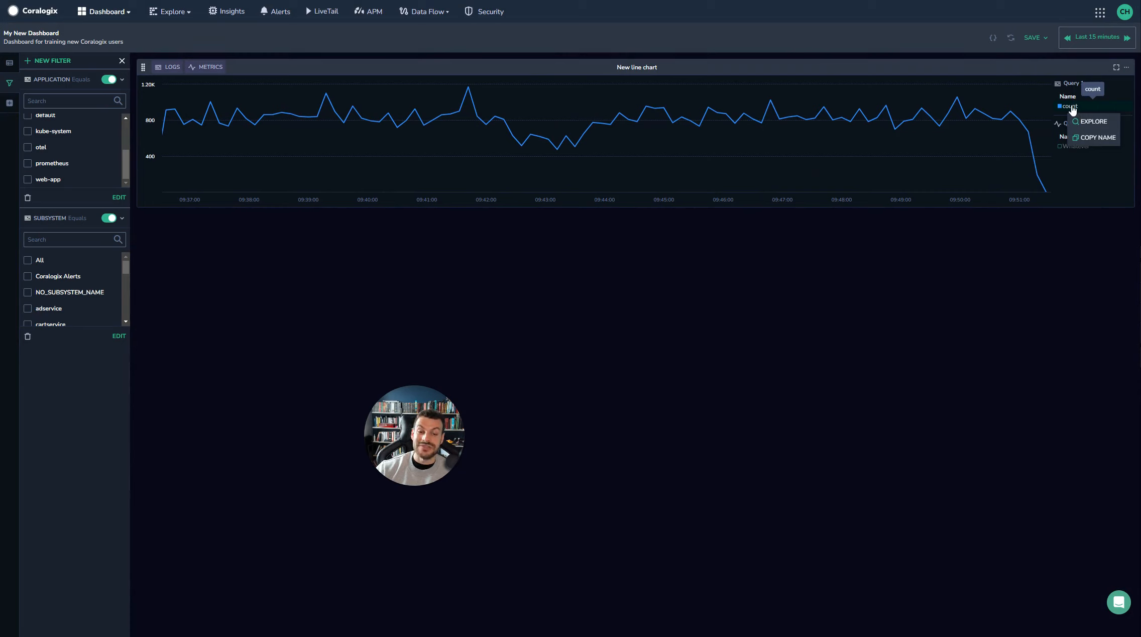
click(1075, 106)
click(1079, 107)
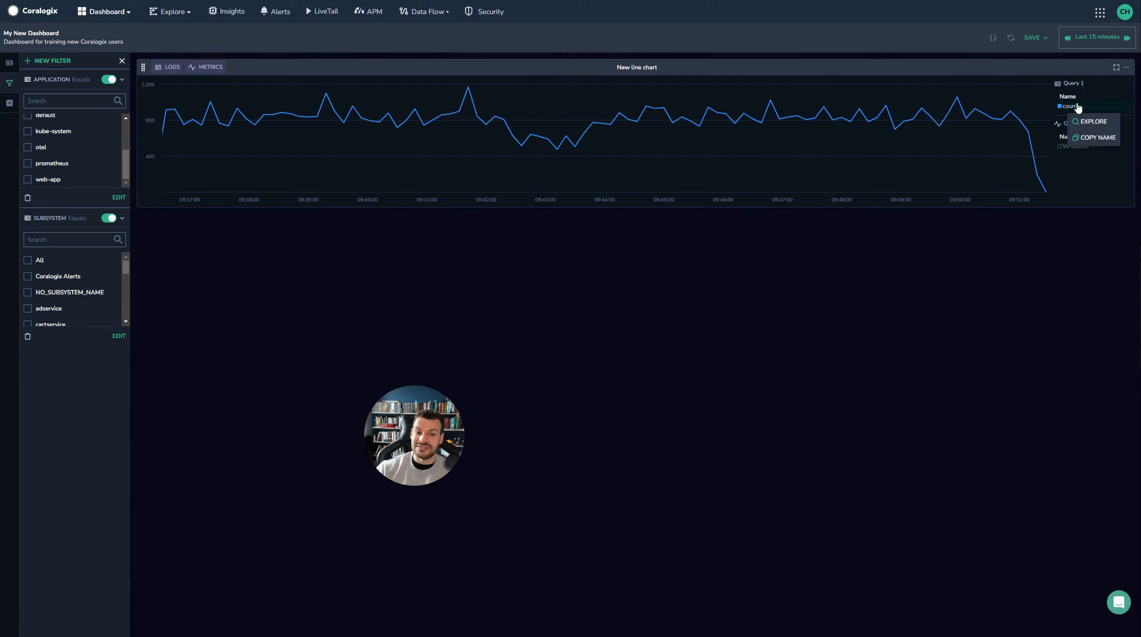
click(1093, 181)
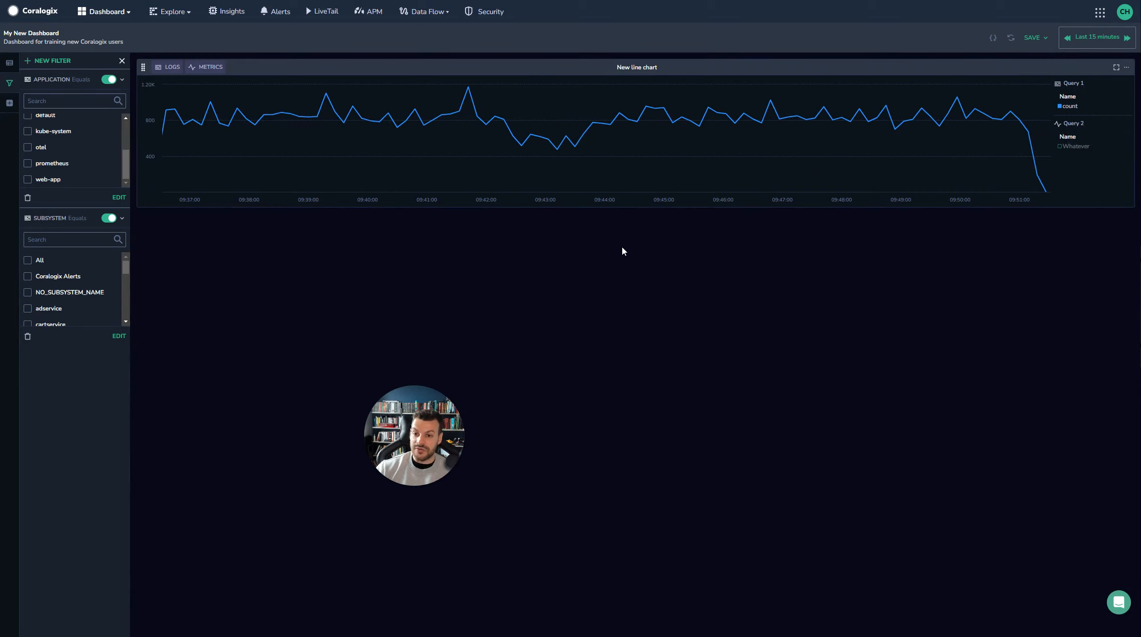